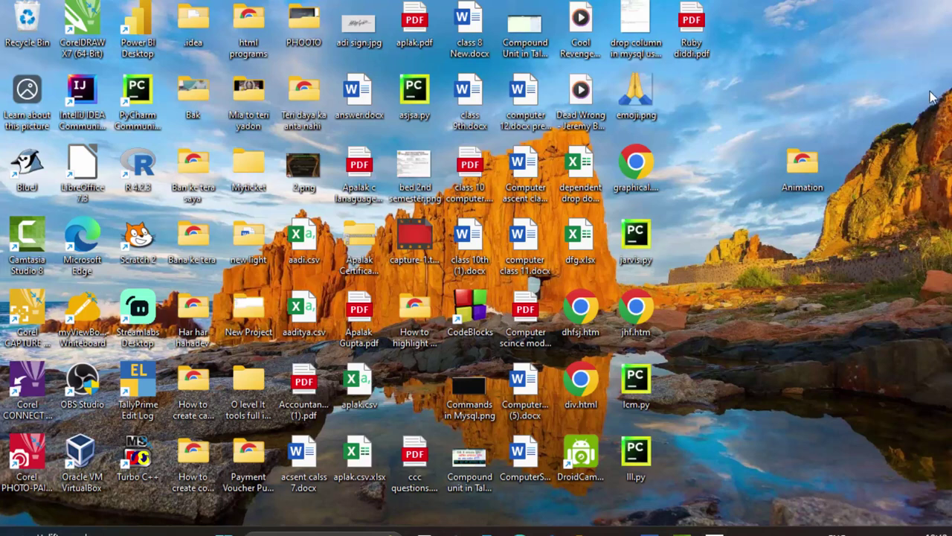
Refresh the desktop three times from its right-click menu
{"action": "right_click", "coordinate": [919, 144]}
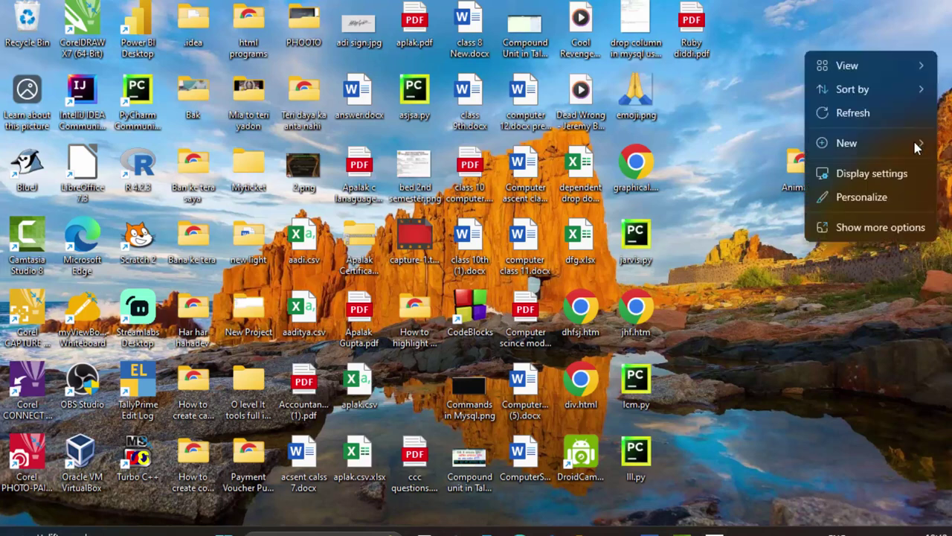
{"action": "left_click", "coordinate": [881, 113]}
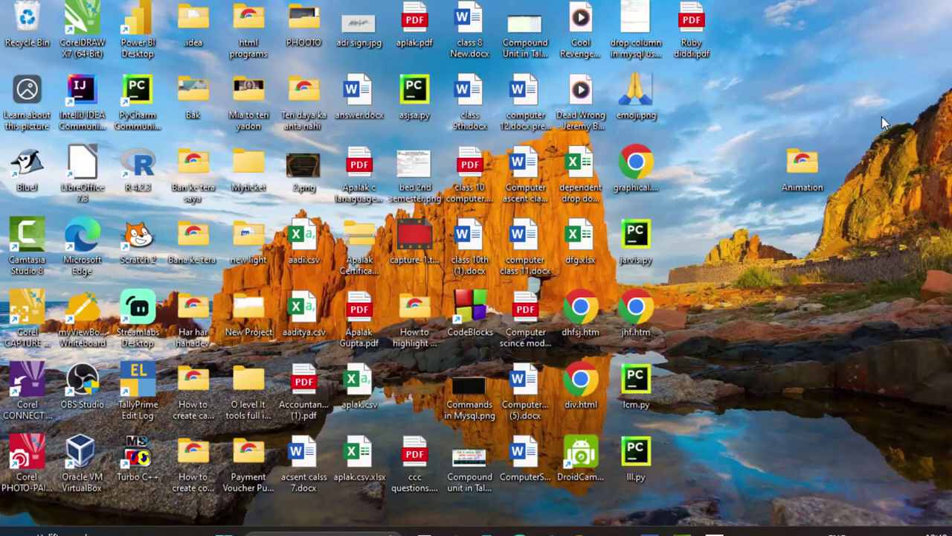
{"action": "right_click", "coordinate": [889, 80]}
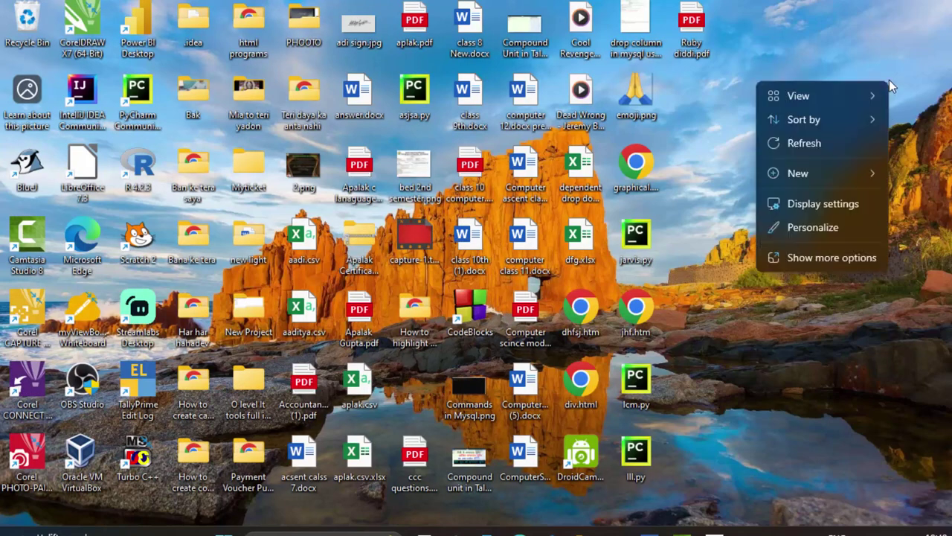
{"action": "left_click", "coordinate": [830, 137]}
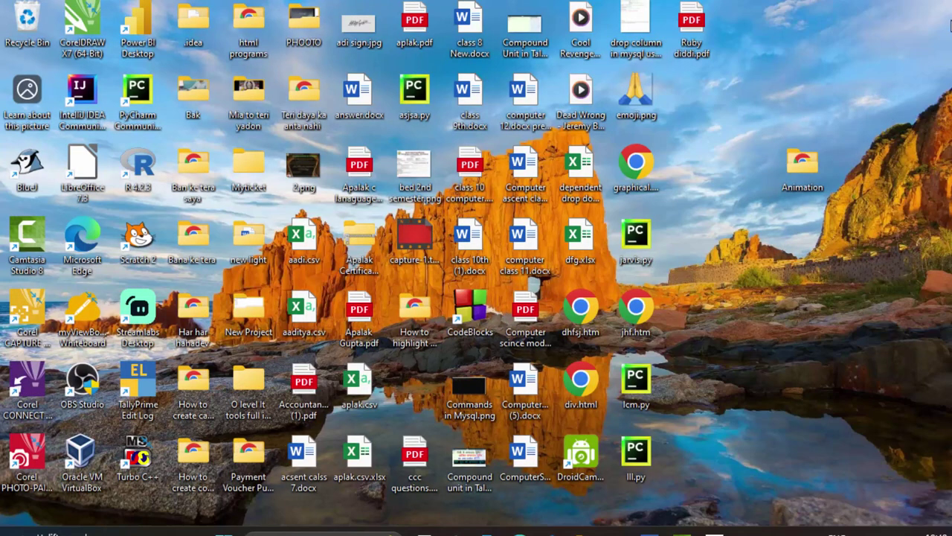
{"action": "right_click", "coordinate": [949, 23]}
{"action": "left_click", "coordinate": [886, 73]}
In TallyPrime, view the Day Book, then return to Gateway of Tally and start a new voucher
{"action": "left_click", "coordinate": [649, 532]}
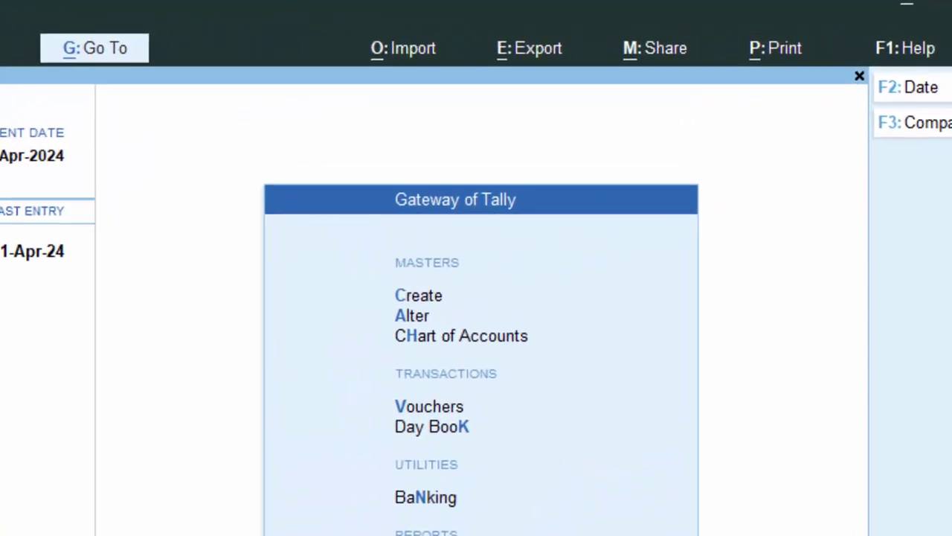
{"action": "key", "text": "Return"}
{"action": "key", "text": "d"}
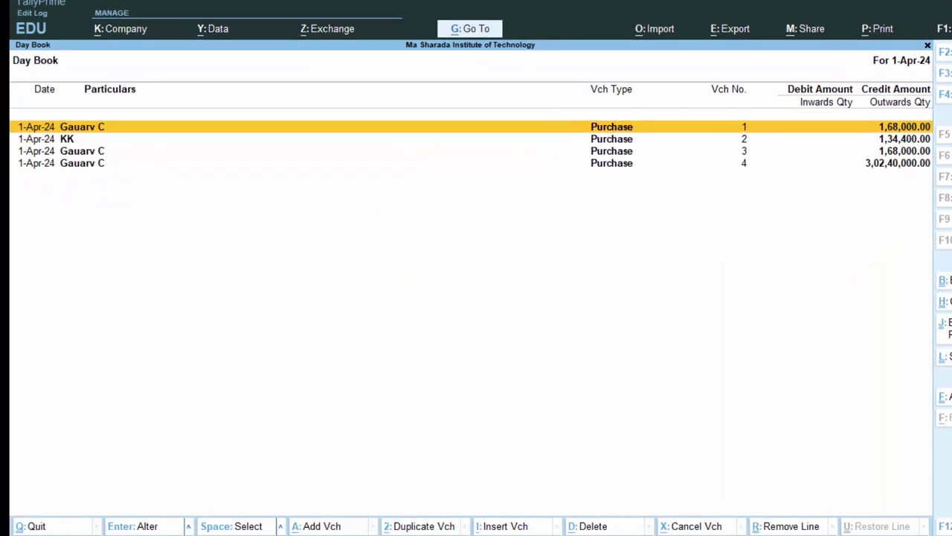
{"action": "key", "text": "Escape"}
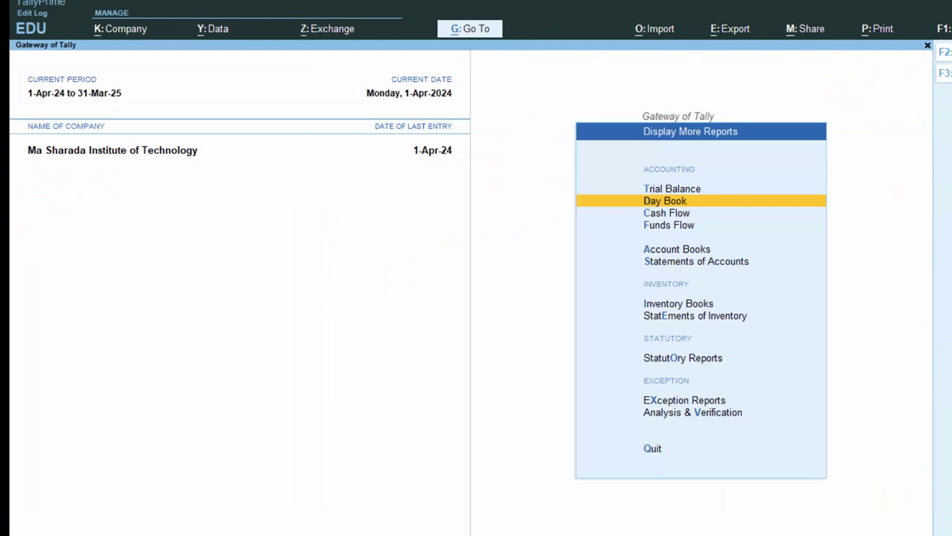
{"action": "key", "text": "Escape"}
{"action": "key", "text": "v"}
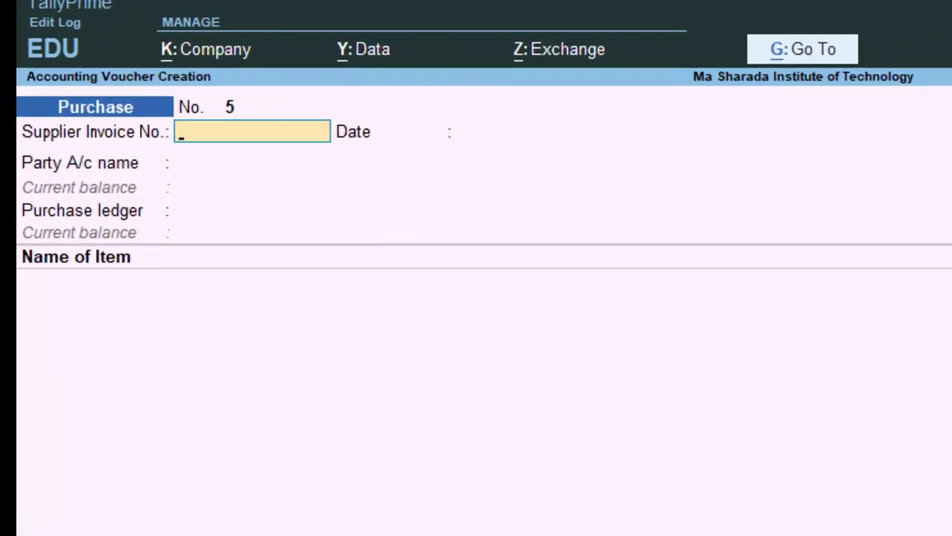
Make it a Sales voucher with Cash as party, Unregistered/Consumer buyer, and Uttar Pradesh supply
{"action": "key", "text": "F8"}
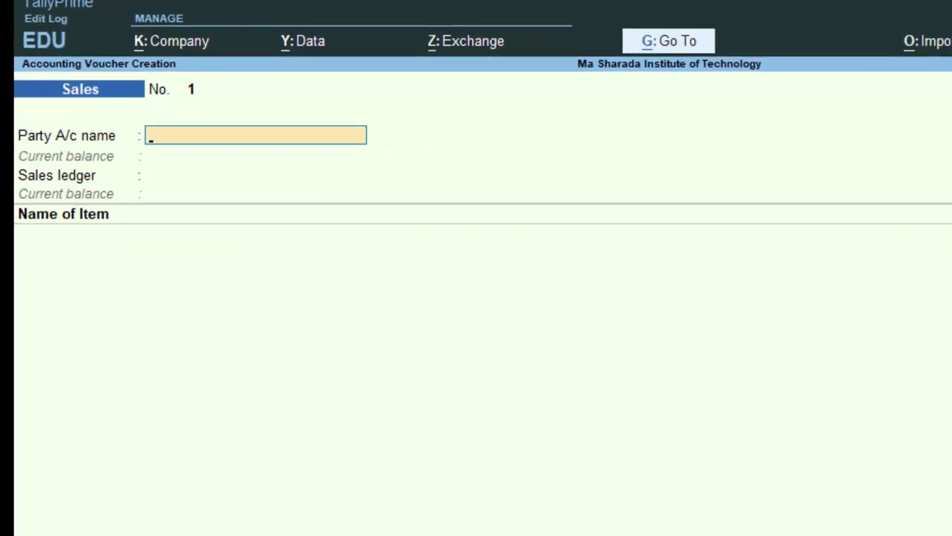
{"action": "key", "text": "alt+c"}
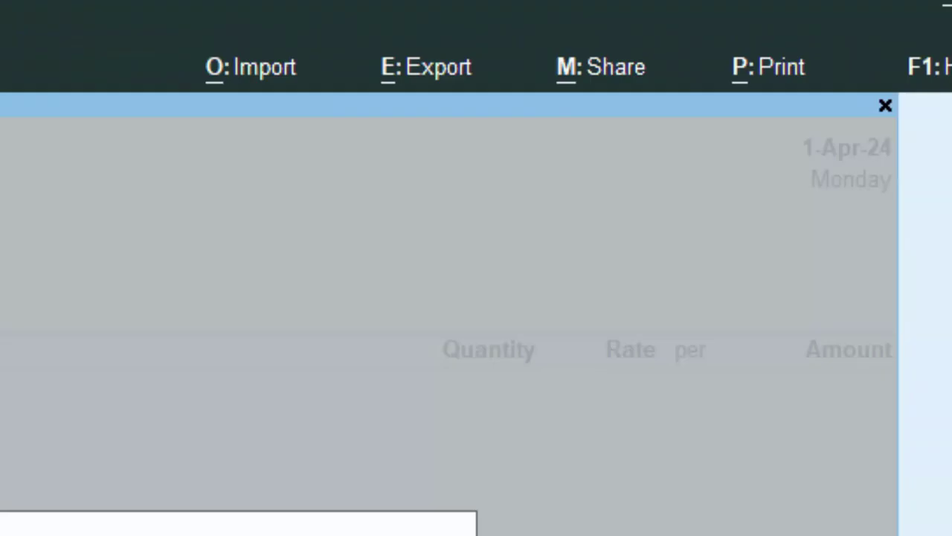
{"action": "key", "text": "Return"}
{"action": "key", "text": "Return"}
{"action": "key", "text": "Return"}
{"action": "key", "text": "Return"}
{"action": "key", "text": "Return"}
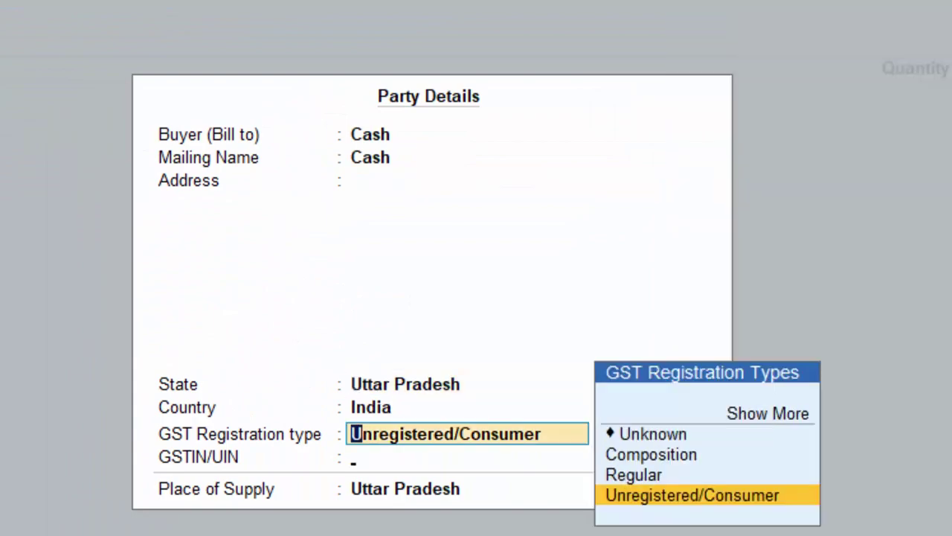
{"action": "key", "text": "Return"}
{"action": "key", "text": "Return"}
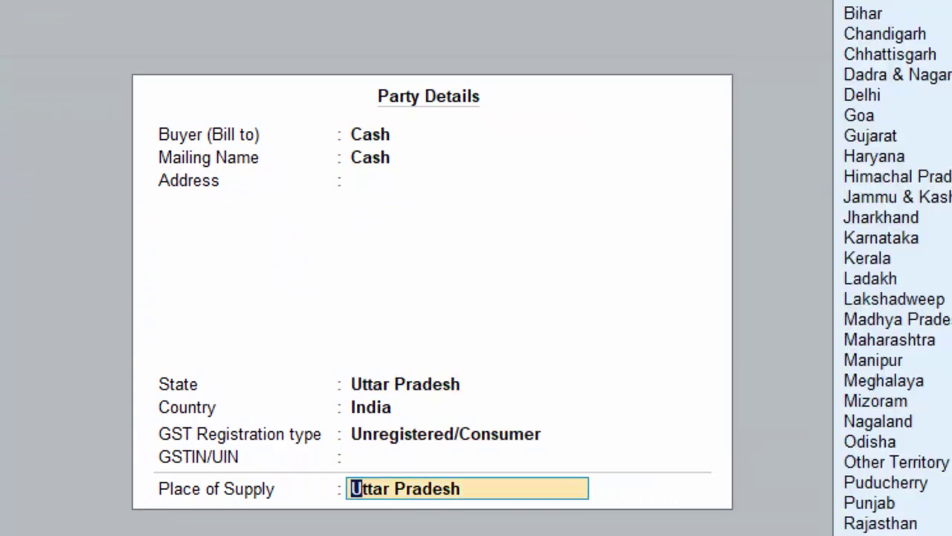
{"action": "key", "text": "Return"}
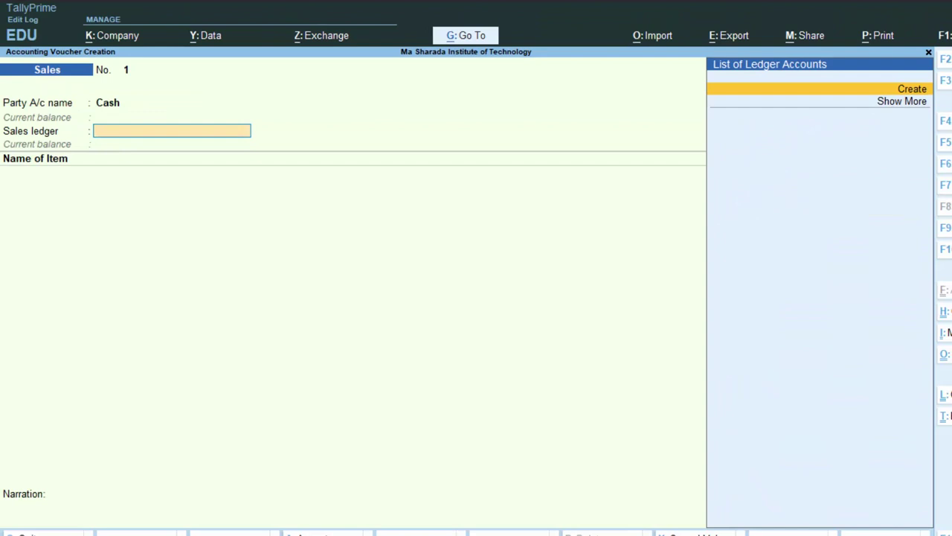
Create a new ledger named Sales under Sales Accounts and accept its remaining settings
{"action": "key", "text": "Return"}
{"action": "type", "text": "Sale"}
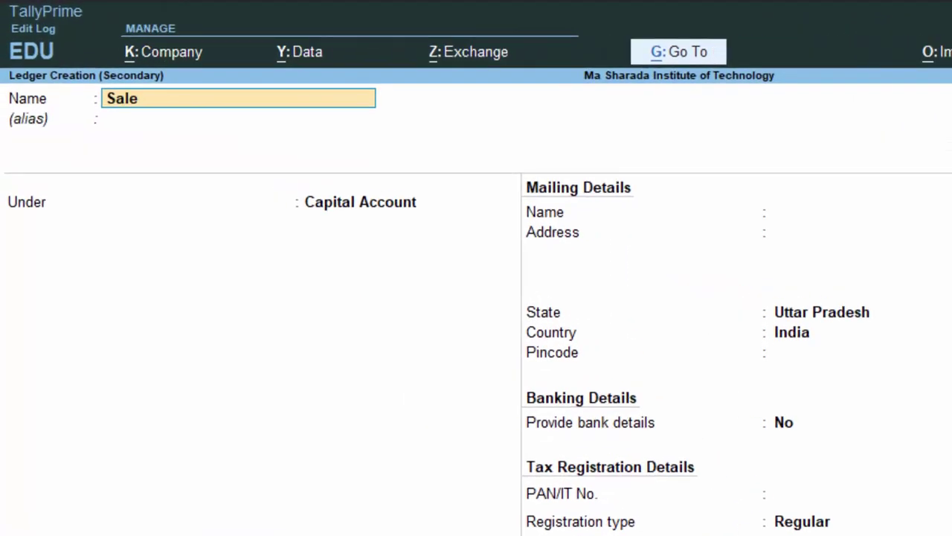
{"action": "key", "text": "BackSpace"}
{"action": "type", "text": "es"}
{"action": "key", "text": "Return"}
{"action": "key", "text": "Return"}
{"action": "type", "text": "S"}
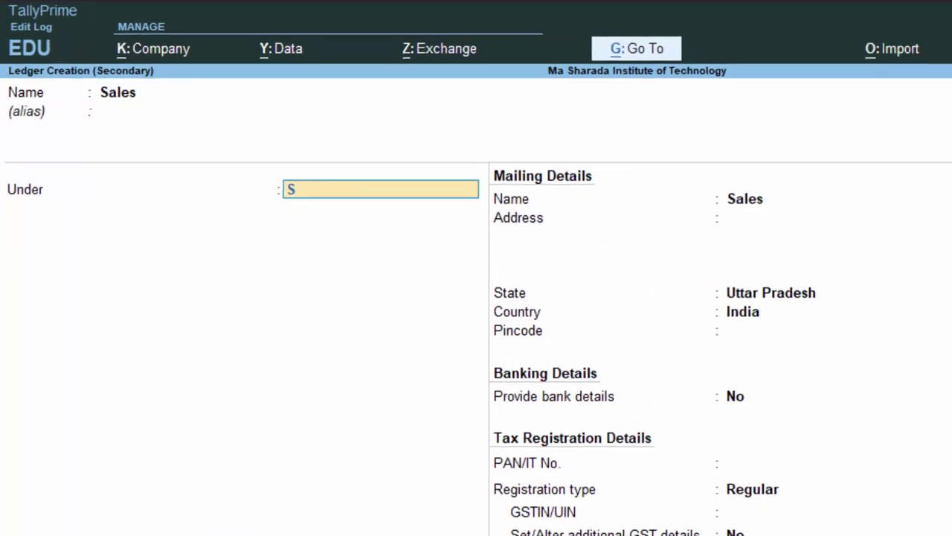
{"action": "key", "text": "Down"}
{"action": "key", "text": "Up"}
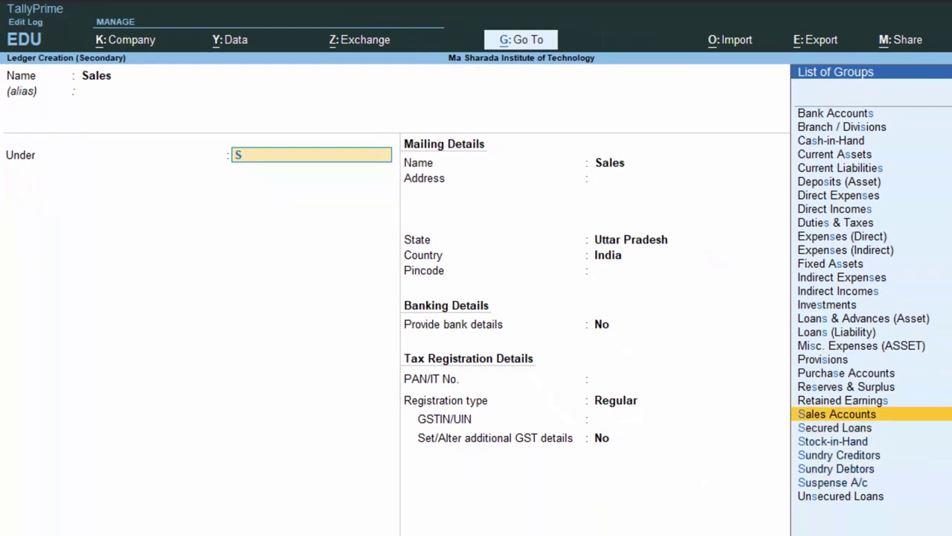
{"action": "key", "text": "Return"}
{"action": "key", "text": "Return"}
{"action": "key", "text": "Return"}
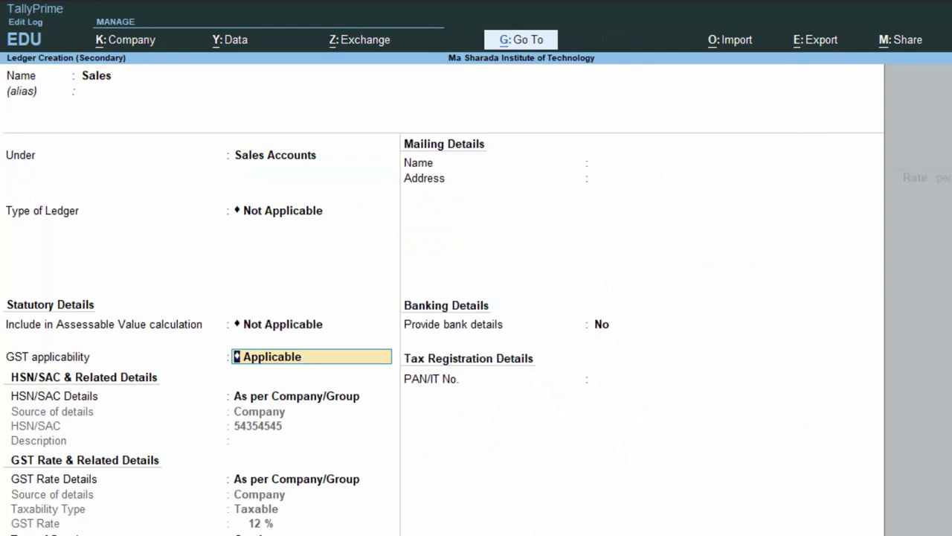
{"action": "key", "text": "Return"}
{"action": "key", "text": "Return"}
{"action": "key", "text": "Return"}
{"action": "key", "text": "Return"}
{"action": "key", "text": "Return"}
{"action": "key", "text": "Return"}
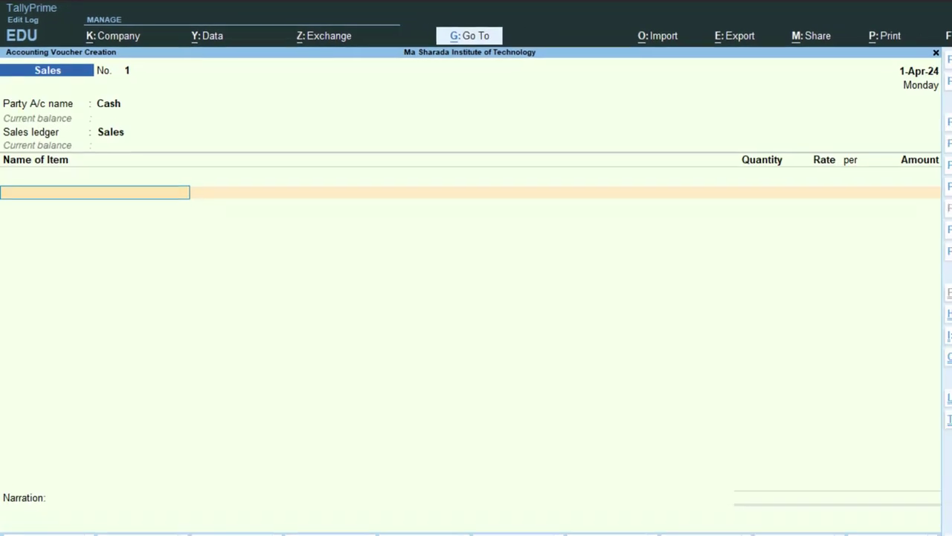
Add a Laptop line from the New Colony Deoria godown: 50 nos at 65,000 each
{"action": "type", "text": "m"}
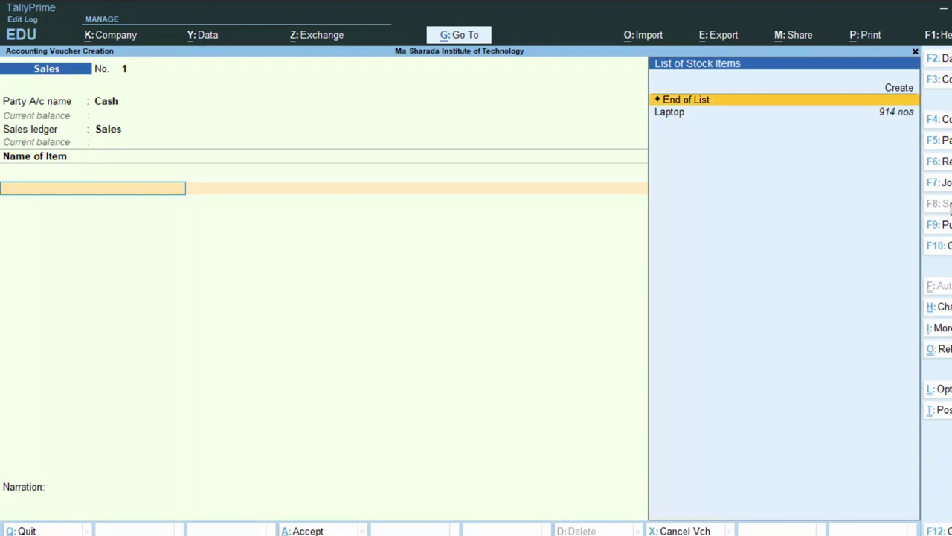
{"action": "key", "text": "Down"}
{"action": "key", "text": "Return"}
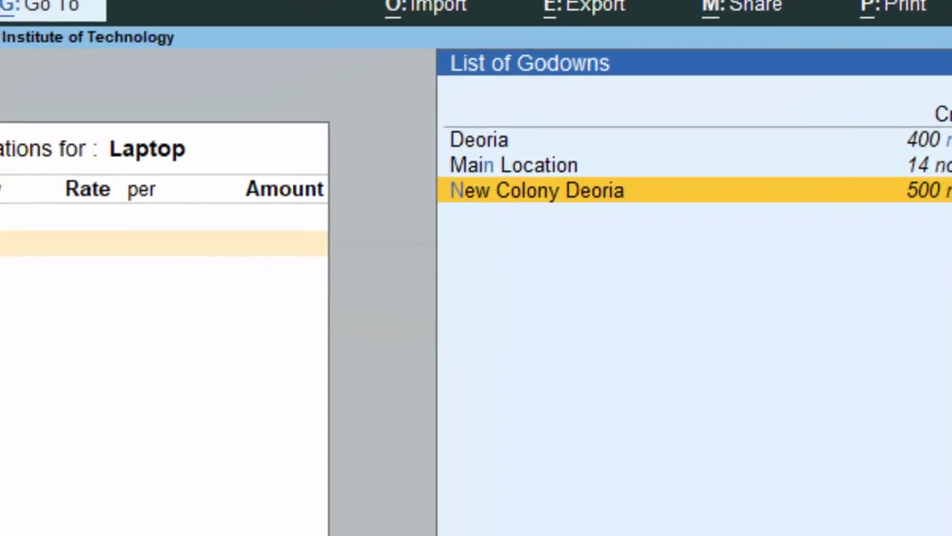
{"action": "key", "text": "Return"}
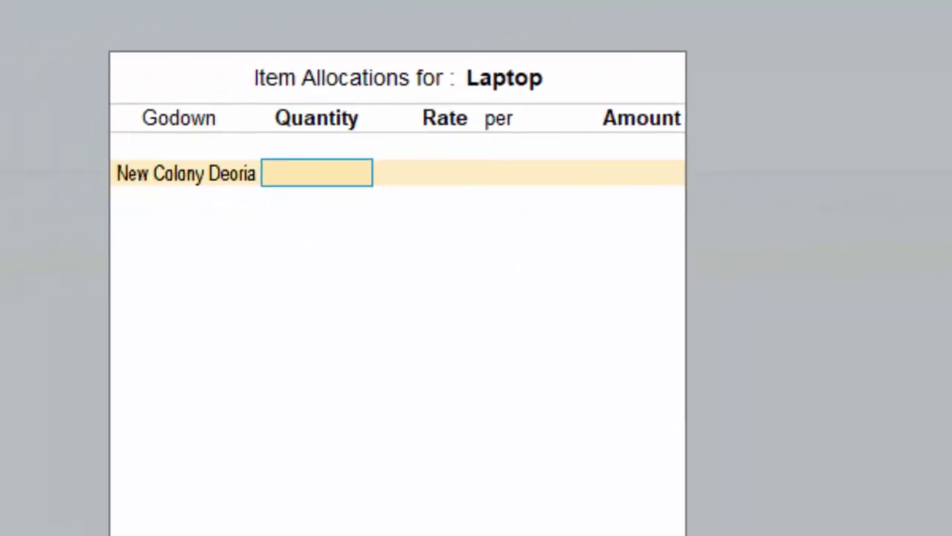
{"action": "type", "text": "50"}
{"action": "key", "text": "Return"}
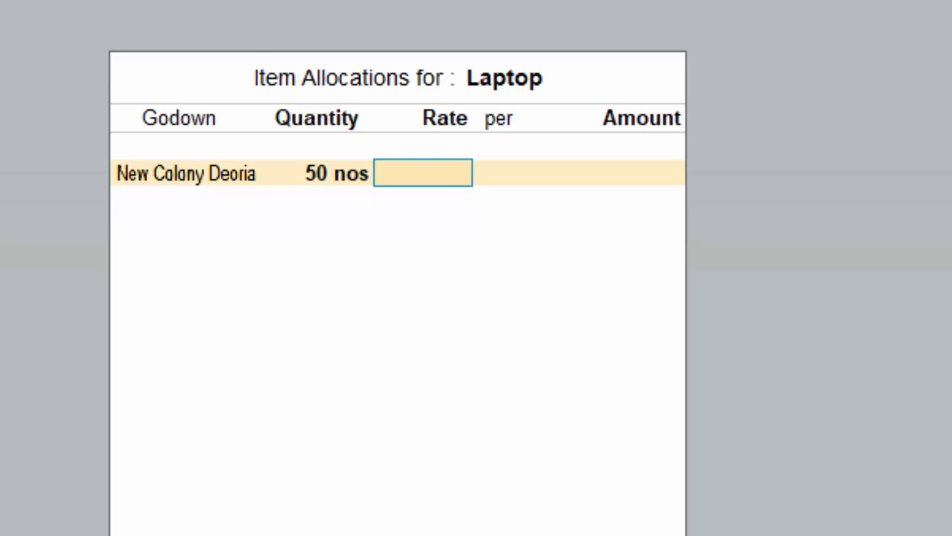
{"action": "type", "text": "65,0"}
{"action": "type", "text": "000"}
{"action": "key", "text": "Return"}
{"action": "key", "text": "Return"}
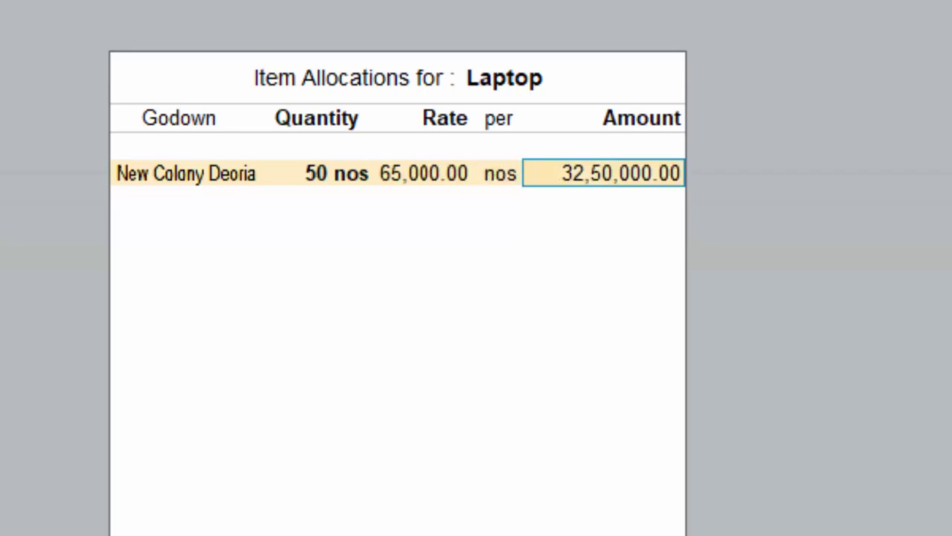
{"action": "key", "text": "Return"}
{"action": "key", "text": "Return"}
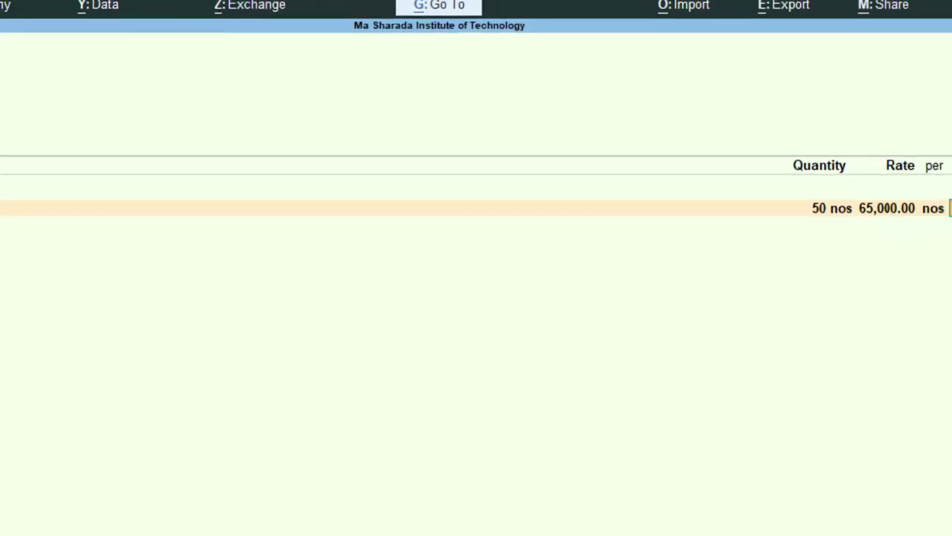
{"action": "key", "text": "Return"}
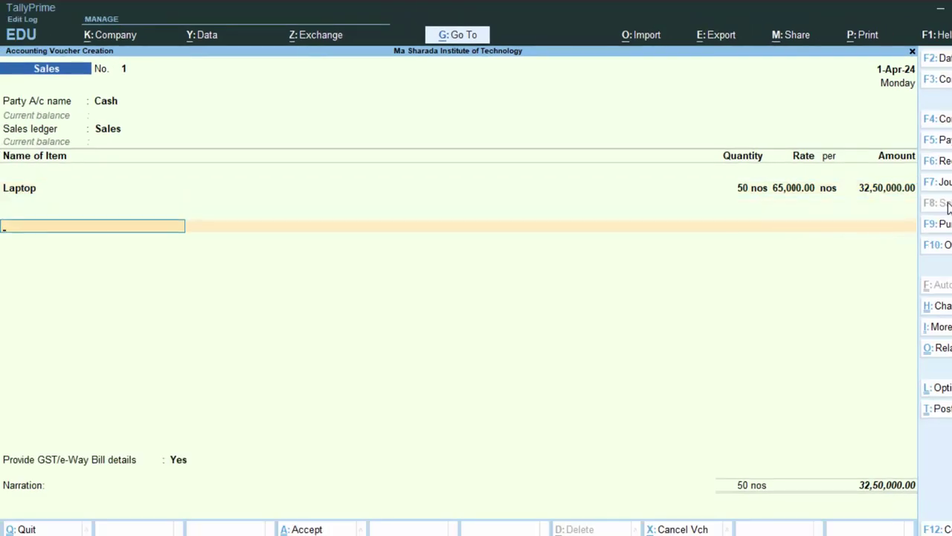
{"action": "key", "text": "Return"}
Add Cgst and Sgst ledger lines of 1,95,000 each below the Laptop item
{"action": "key", "text": "Return"}
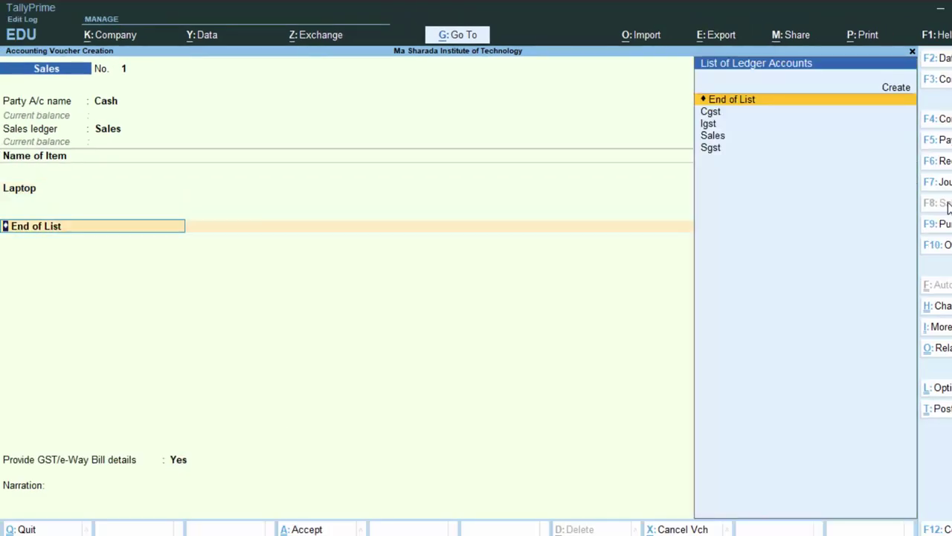
{"action": "key", "text": "Down"}
{"action": "key", "text": "Return"}
{"action": "key", "text": "Return"}
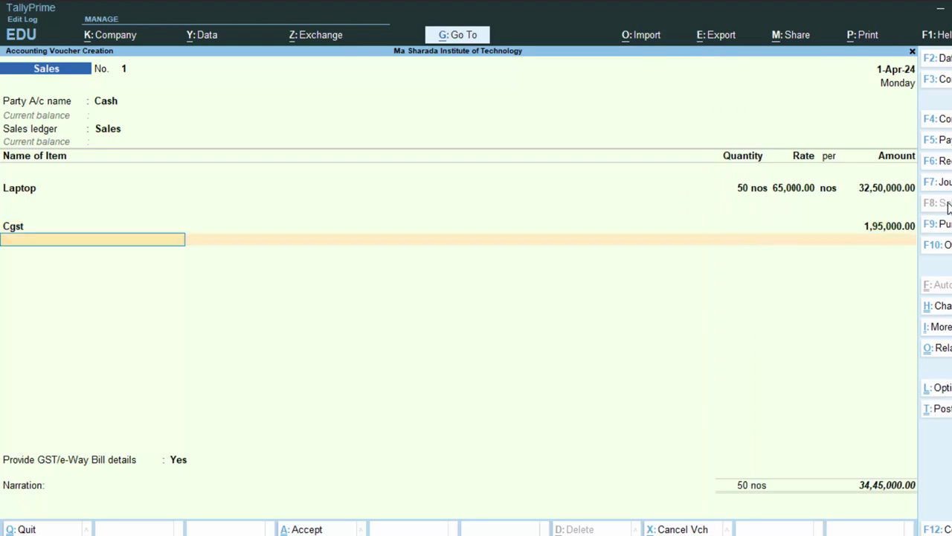
{"action": "type", "text": "s"}
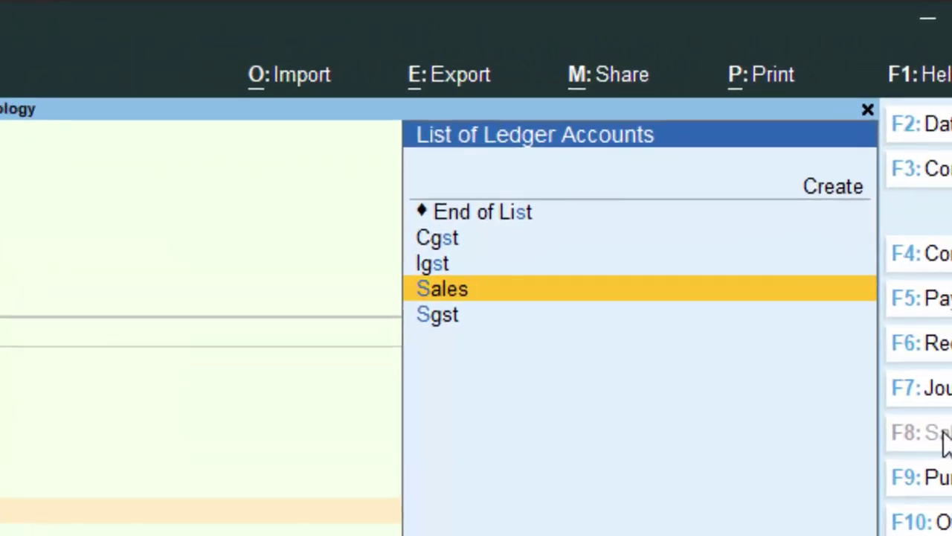
{"action": "key", "text": "Up"}
{"action": "key", "text": "Down"}
{"action": "key", "text": "Down"}
{"action": "key", "text": "Return"}
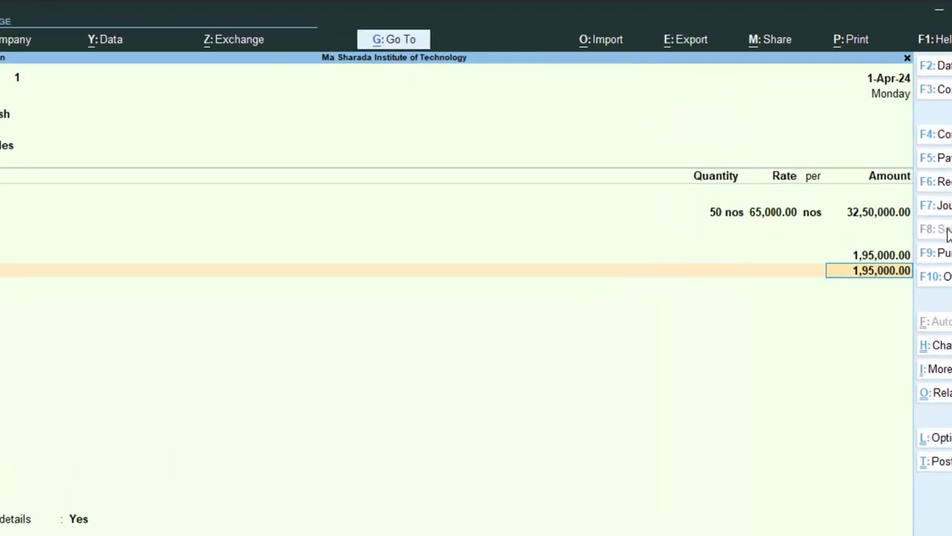
Close the ledger lines and type the narration 'The Goods have been sold'
{"action": "key", "text": "Return"}
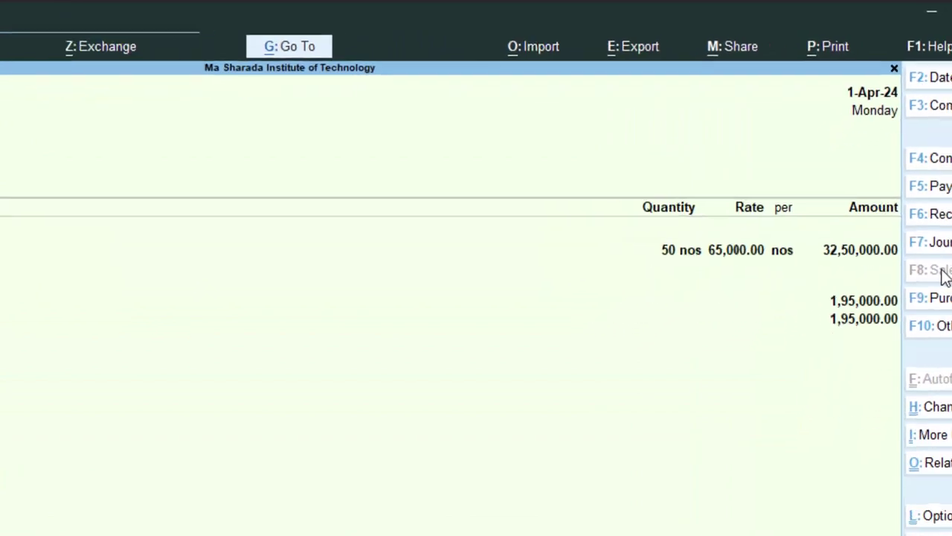
{"action": "key", "text": "Return"}
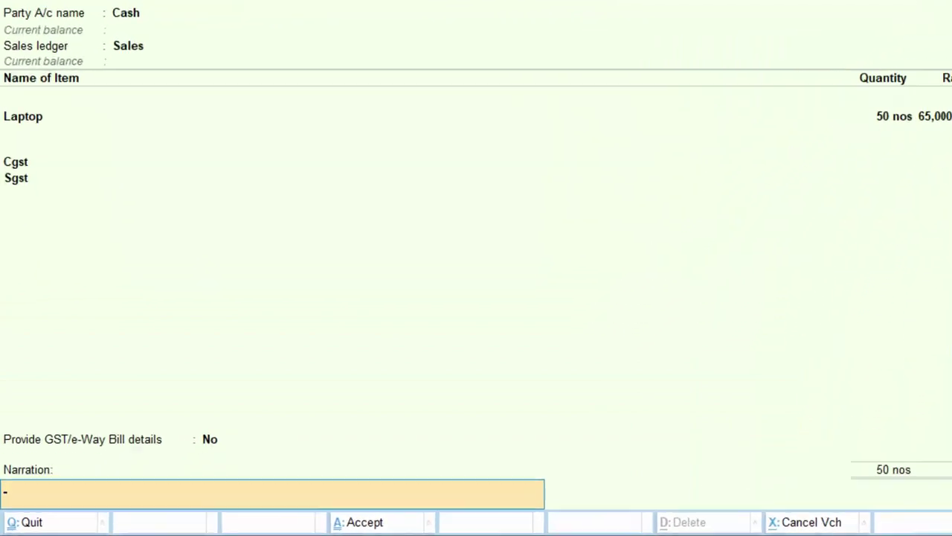
Add the narration 'The Goods have been sold', save past the e-Way Bill warning, and quit
{"action": "type", "text": "The Goods have been "}
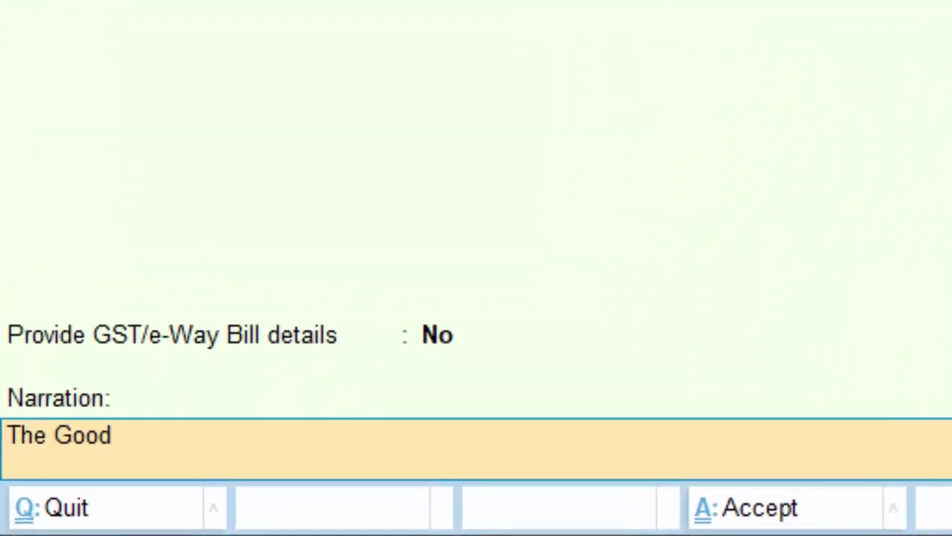
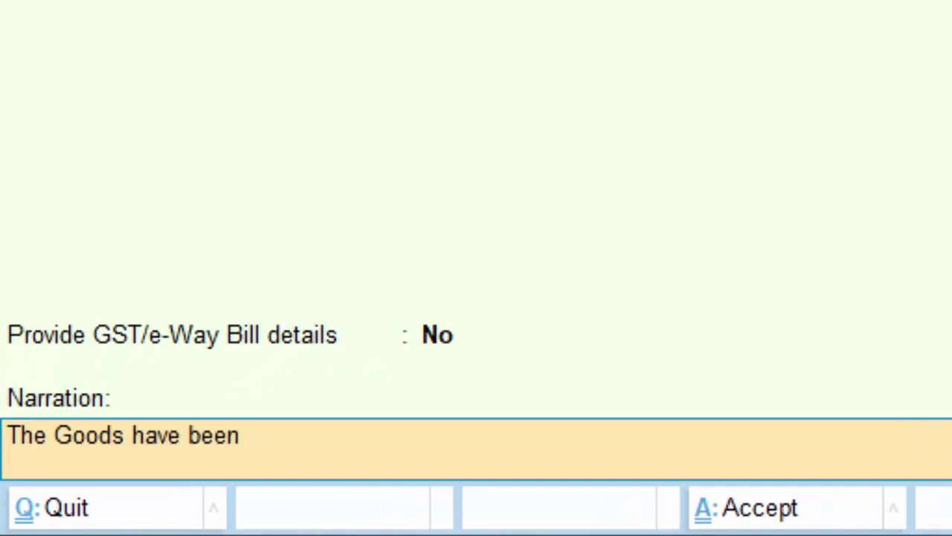
Close the ledger lines and type the narration 'The Goods have been sold'
Add the narration 'The Goods have been sold', save past the e-Way Bill warning, and quit
{"action": "type", "text": "sold"}
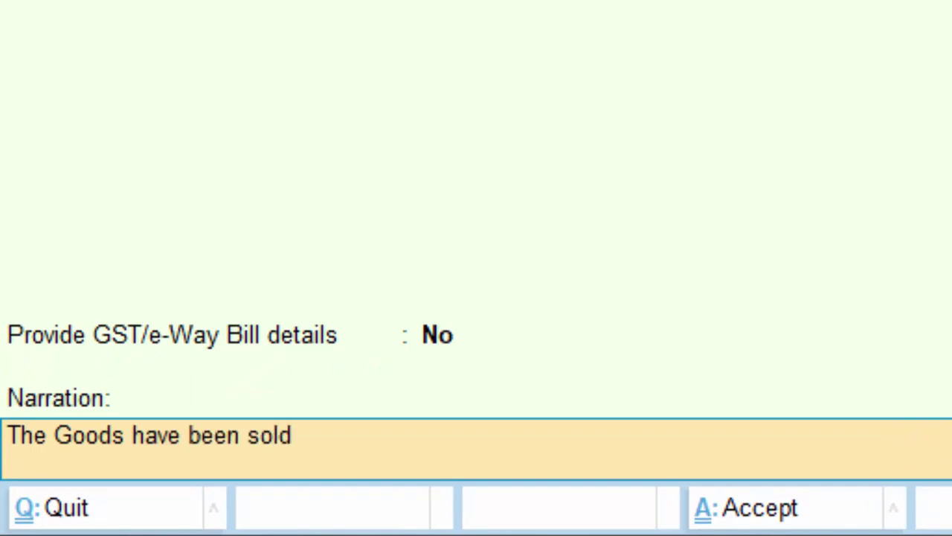
{"action": "key", "text": "Return"}
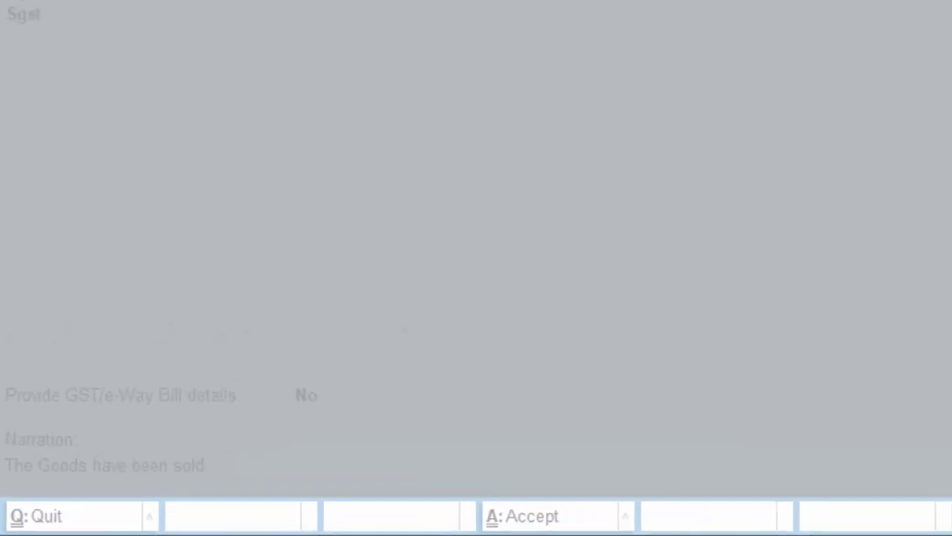
{"action": "key", "text": "Return"}
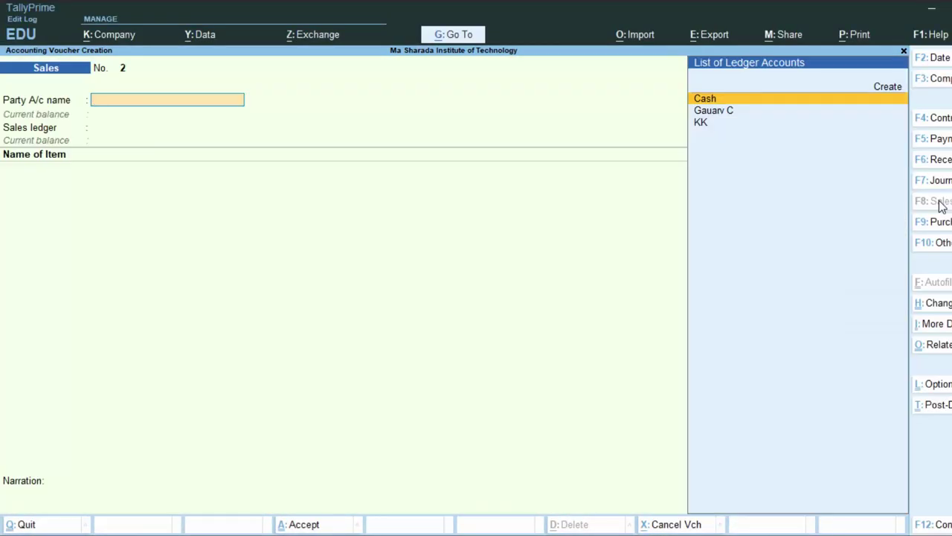
{"action": "key", "text": "Escape"}
{"action": "key", "text": "y"}
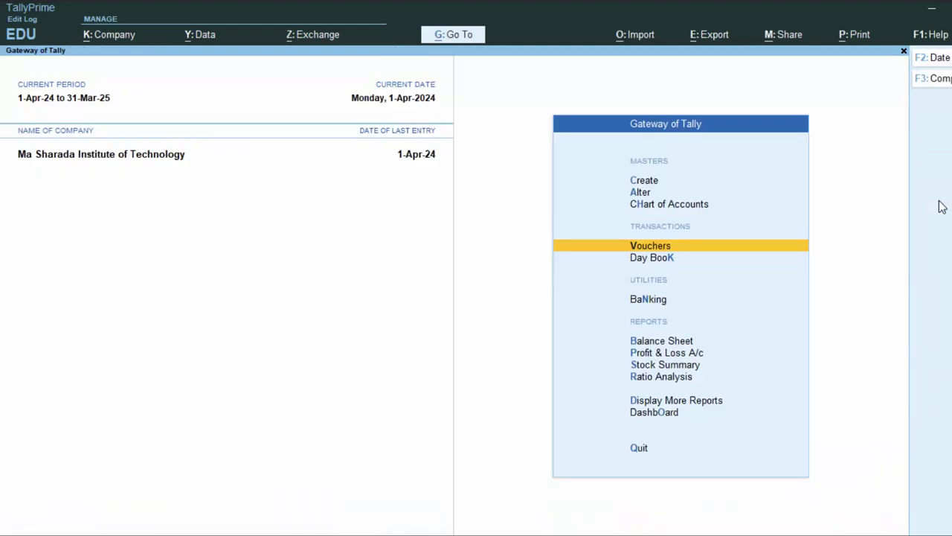
{"action": "key", "text": "d"}
{"action": "key", "text": "d"}
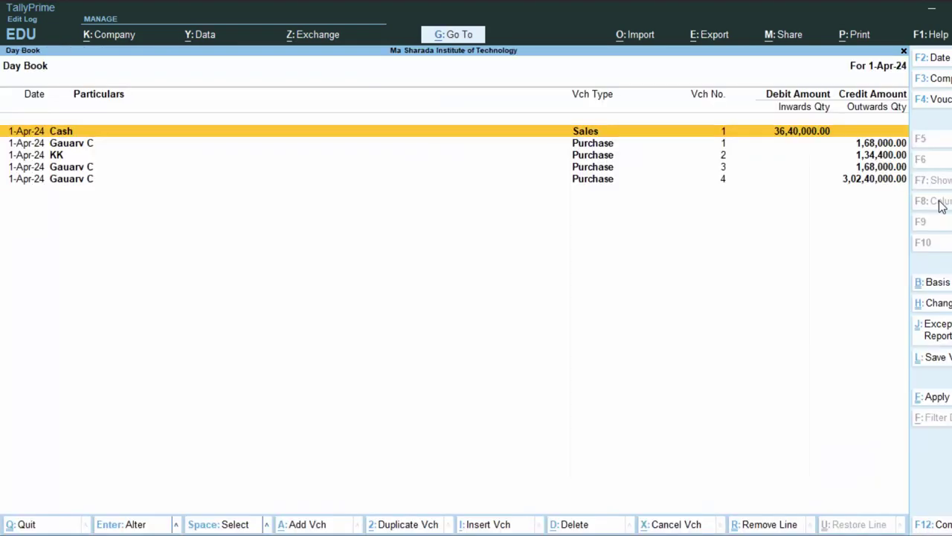
{"action": "key", "text": "Return"}
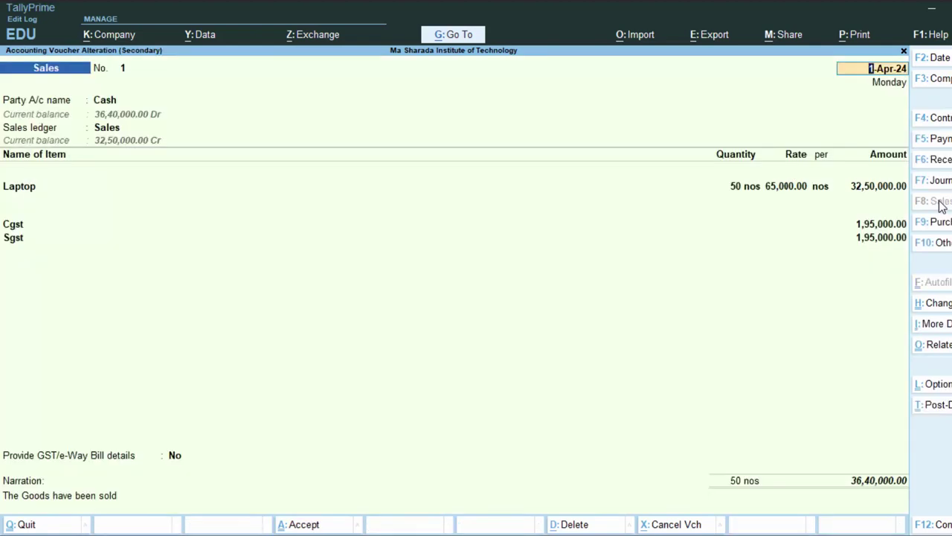
{"action": "key", "text": "alt+p"}
{"action": "key", "text": "Return"}
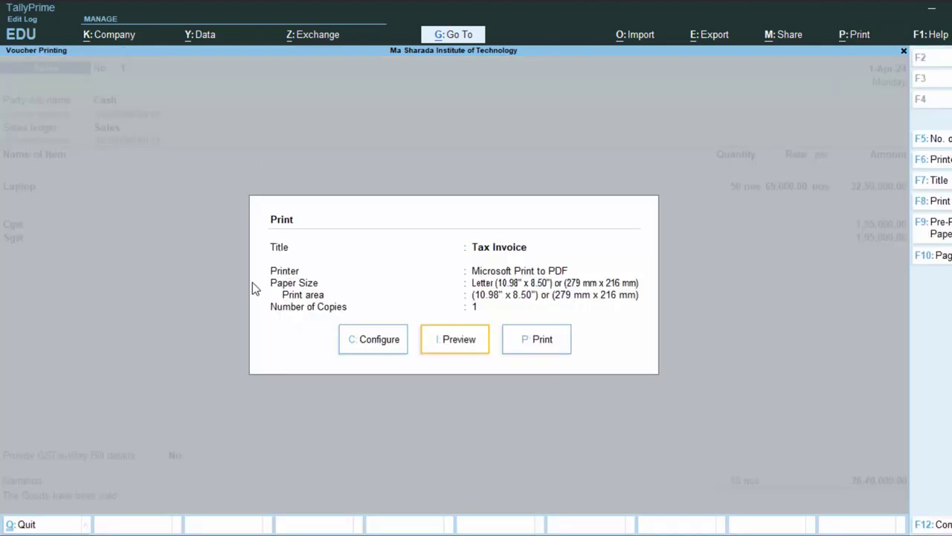
{"action": "left_click", "coordinate": [453, 336]}
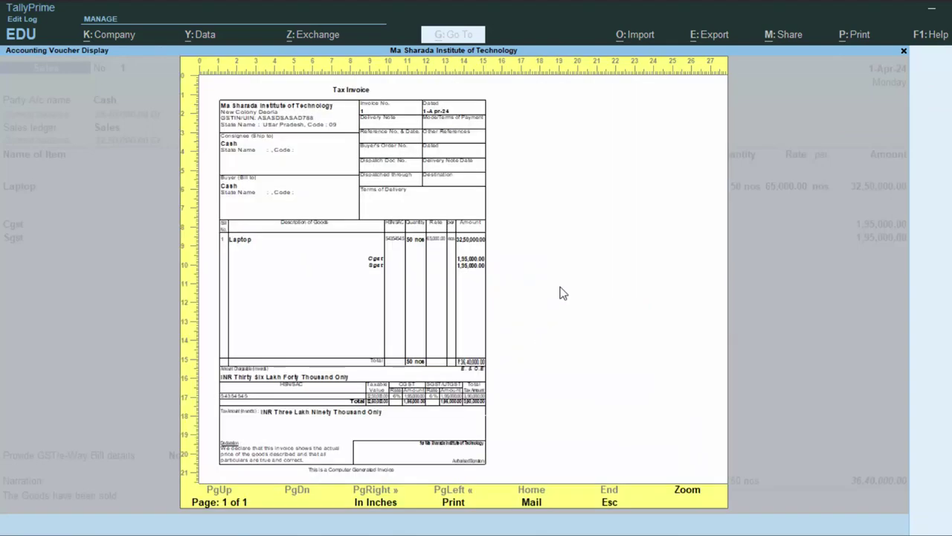
{"action": "left_click", "coordinate": [693, 496]}
{"action": "left_click", "coordinate": [150, 129]}
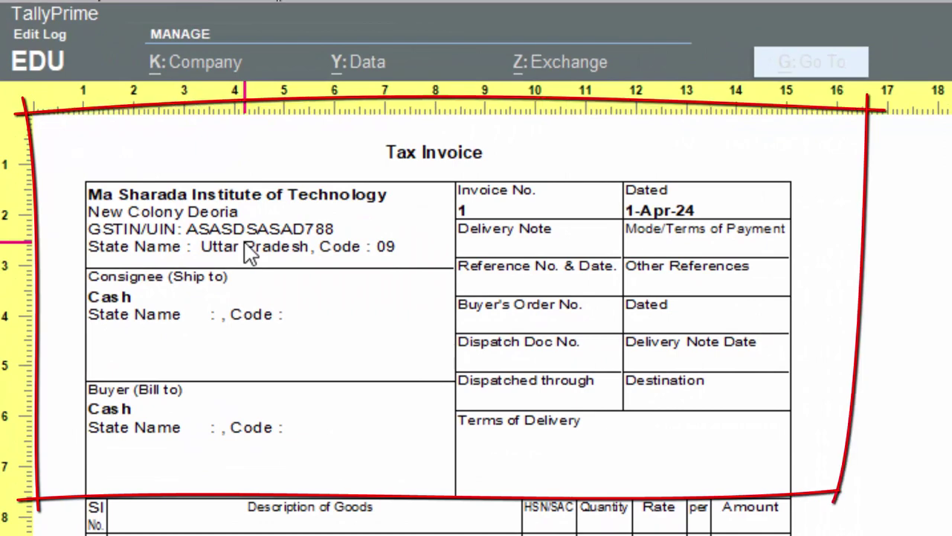
{"action": "key", "text": "Escape"}
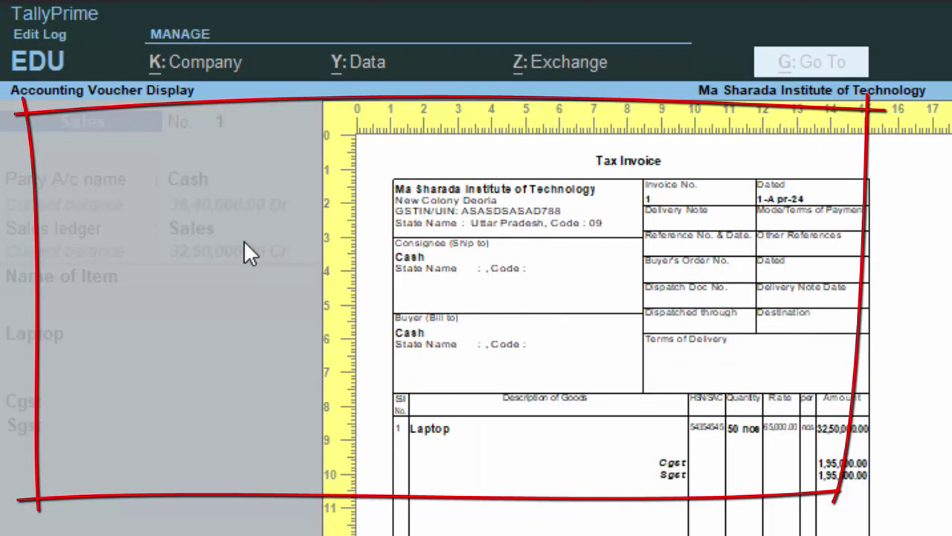
{"action": "key", "text": "Escape"}
{"action": "key", "text": "Escape"}
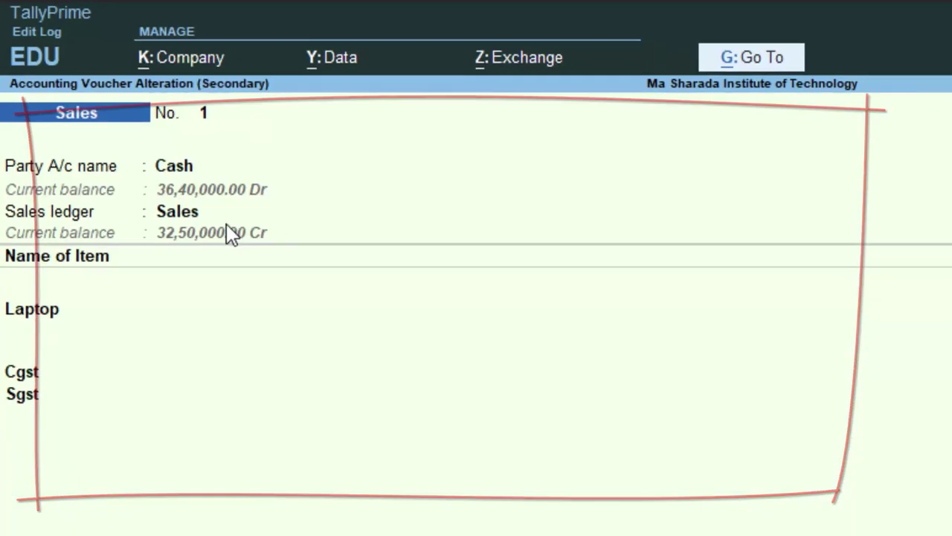
{"action": "key", "text": "Escape"}
{"action": "key", "text": "Escape"}
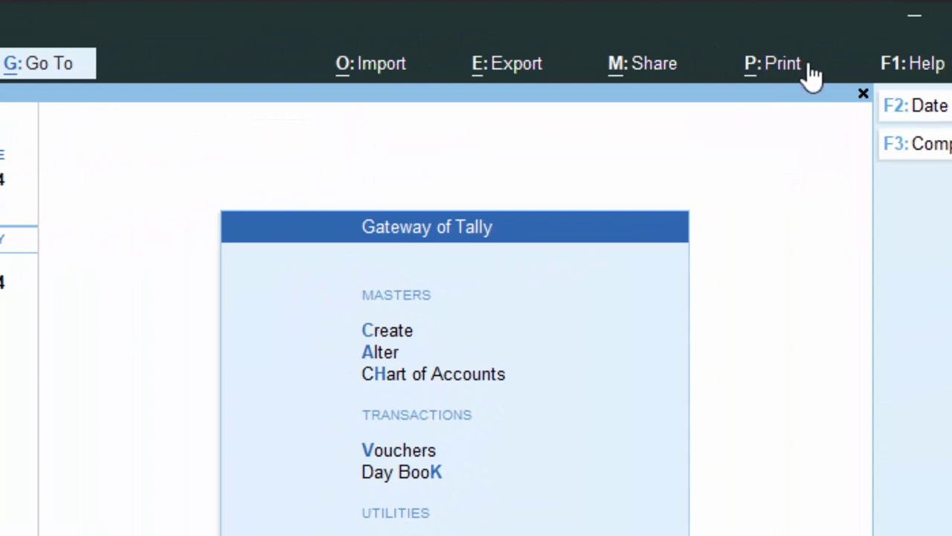
Review the Header Information settings in Print Configuration, then close the configuration
{"action": "key", "text": "alt"}
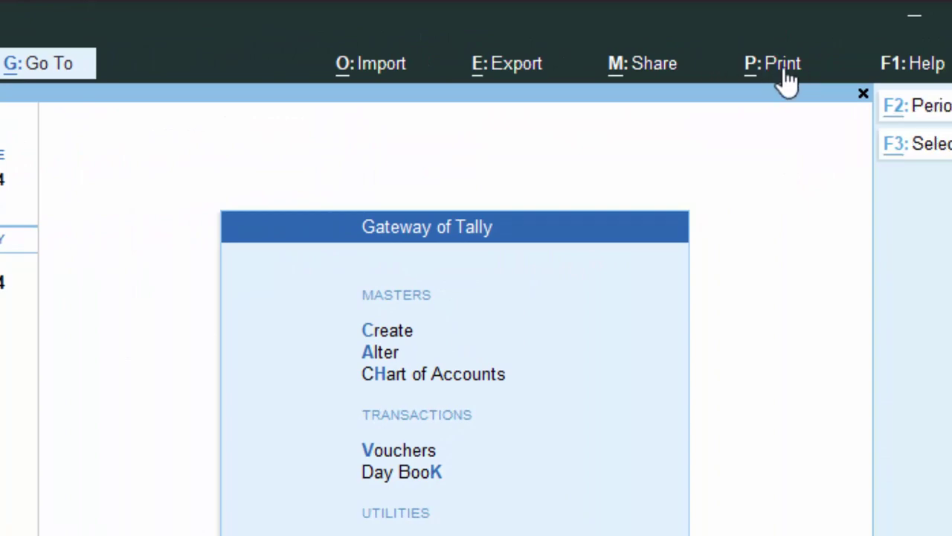
{"action": "left_click", "coordinate": [785, 75]}
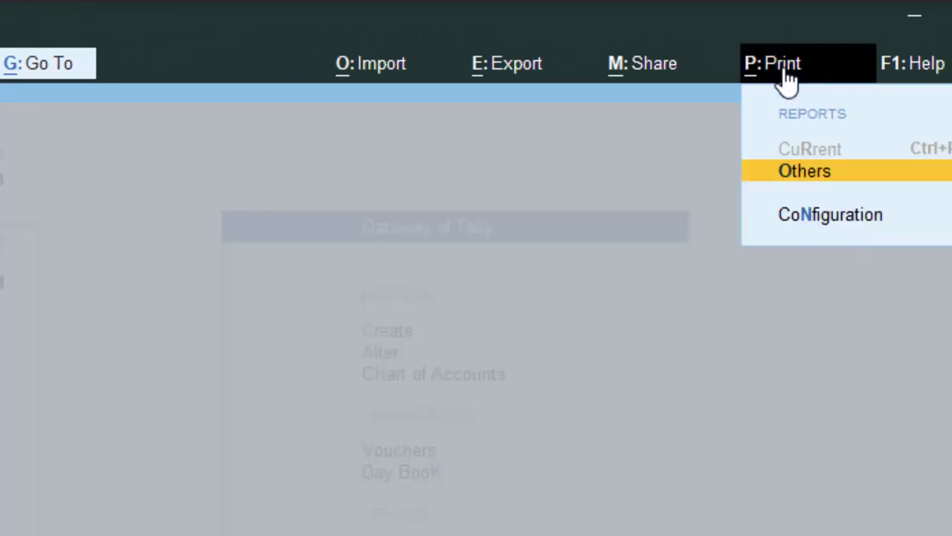
{"action": "left_click", "coordinate": [841, 217]}
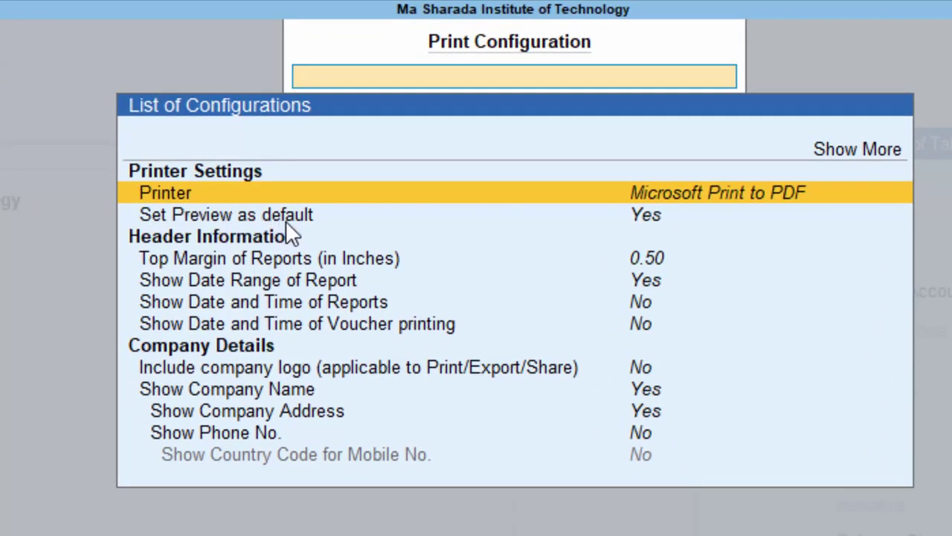
{"action": "left_click", "coordinate": [673, 232]}
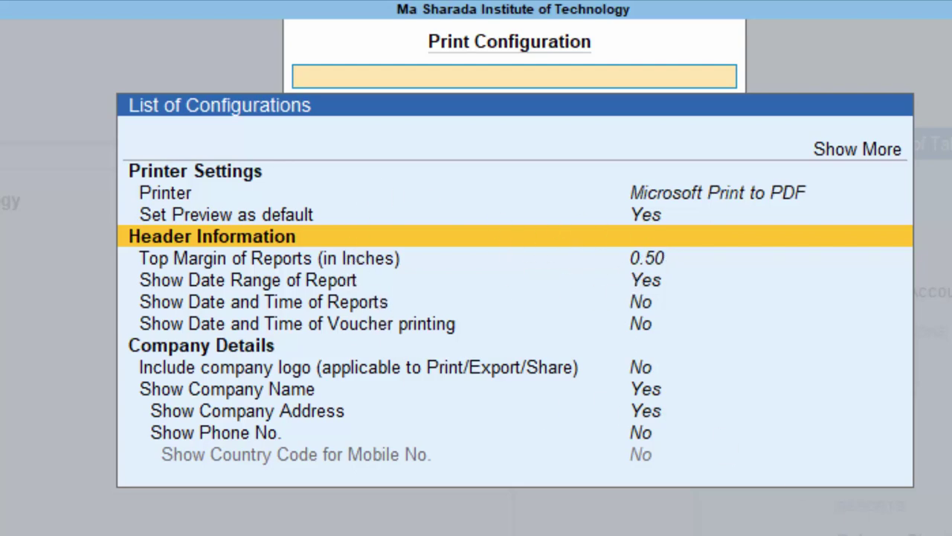
{"action": "key", "text": "Return"}
{"action": "key", "text": "Escape"}
Open Sales voucher No. 1 from the Day Book and bring up its Print dialog
{"action": "key", "text": "k"}
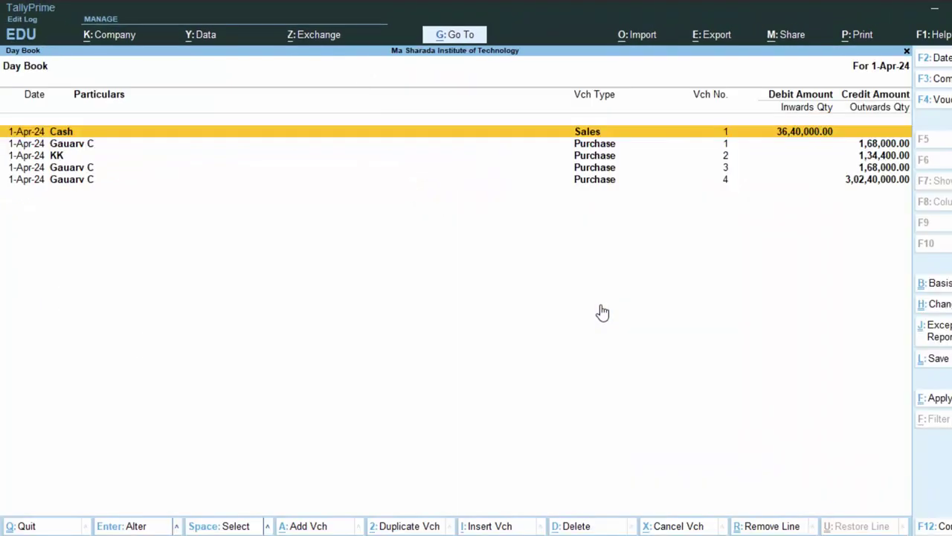
{"action": "key", "text": "Return"}
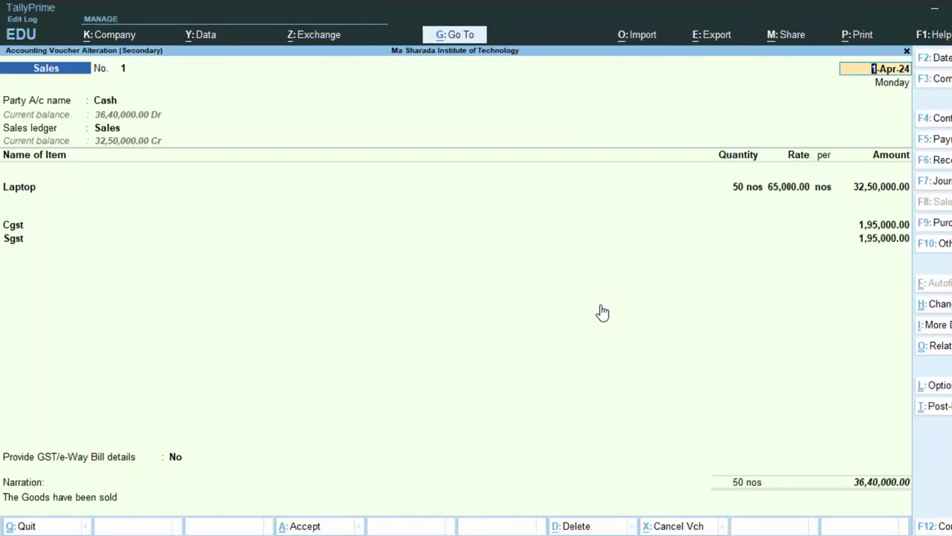
{"action": "key", "text": "alt+p"}
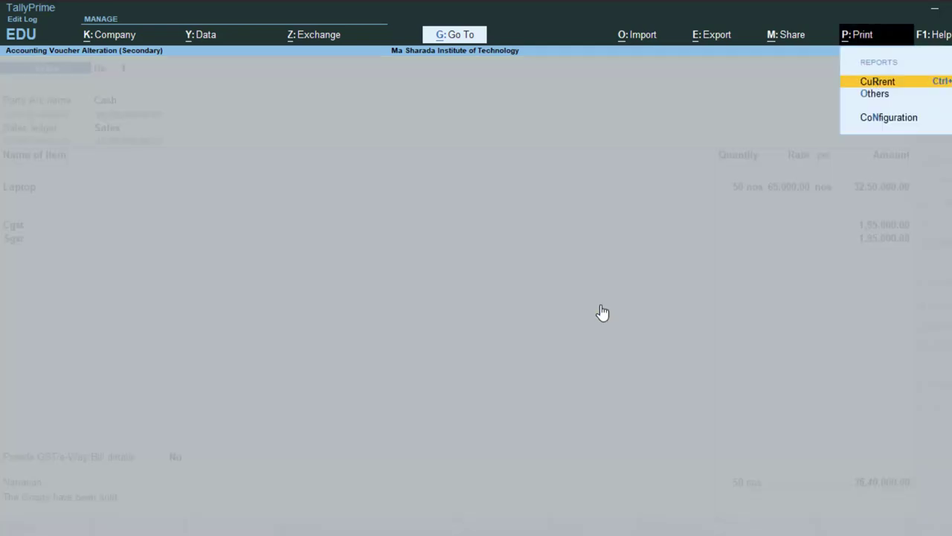
{"action": "key", "text": "Return"}
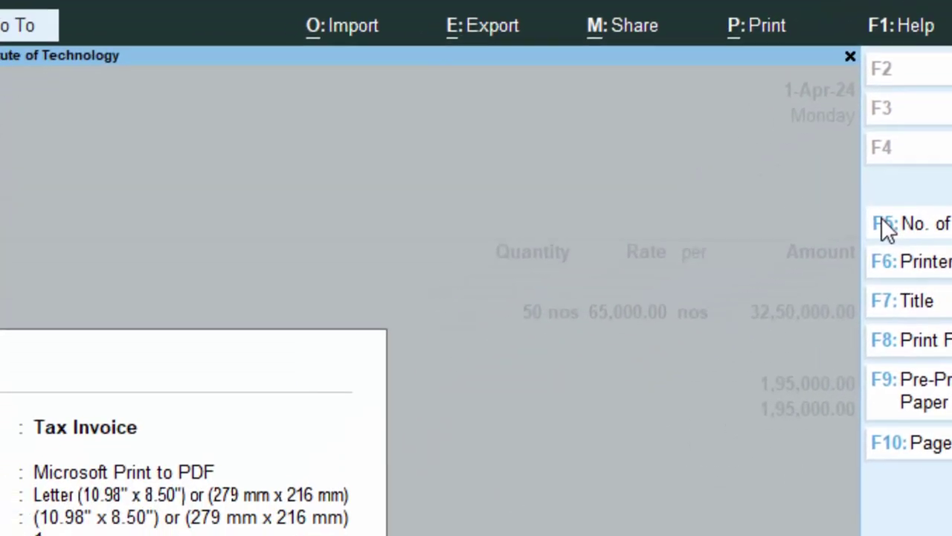
Set 1 copy with copy type Original and preview the Tax Invoice
{"action": "left_click", "coordinate": [781, 287]}
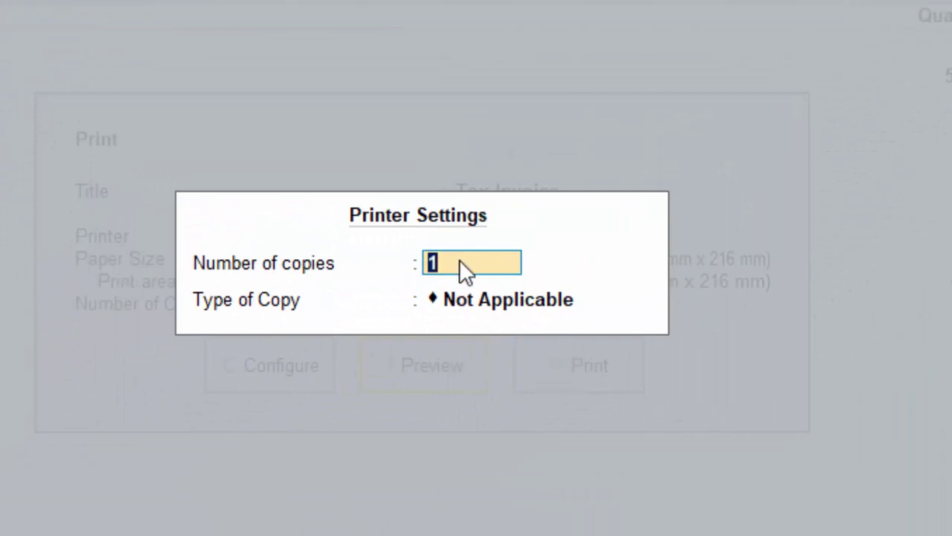
{"action": "left_click", "coordinate": [490, 297]}
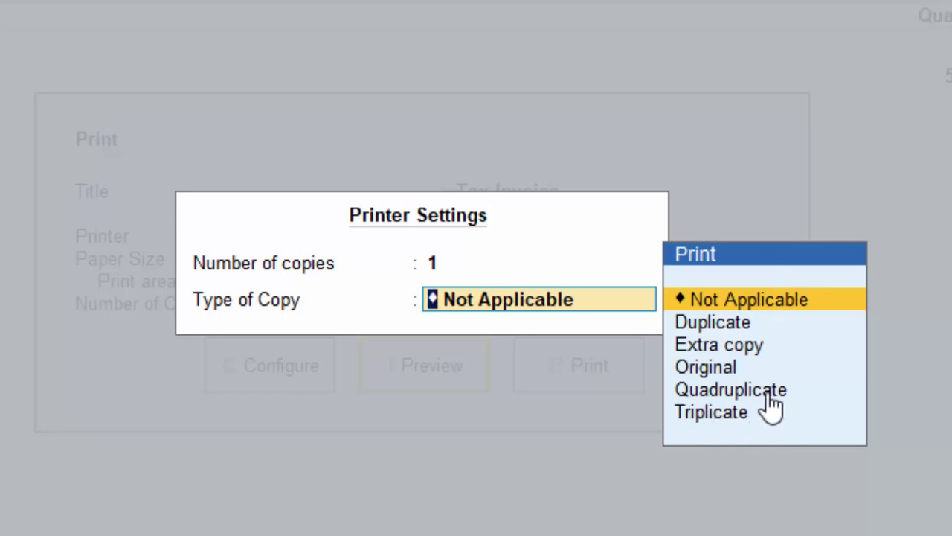
{"action": "left_click", "coordinate": [718, 369]}
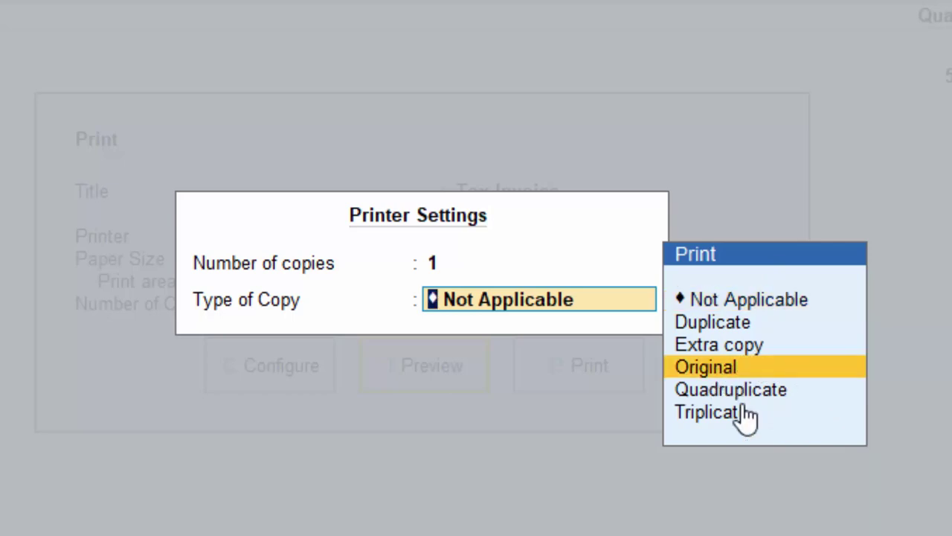
{"action": "left_click", "coordinate": [746, 418]}
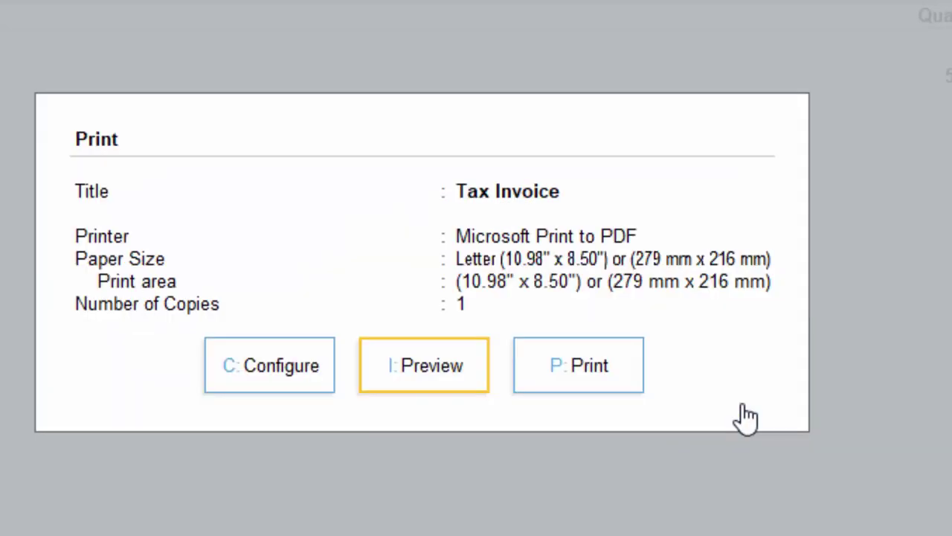
{"action": "left_click", "coordinate": [422, 383]}
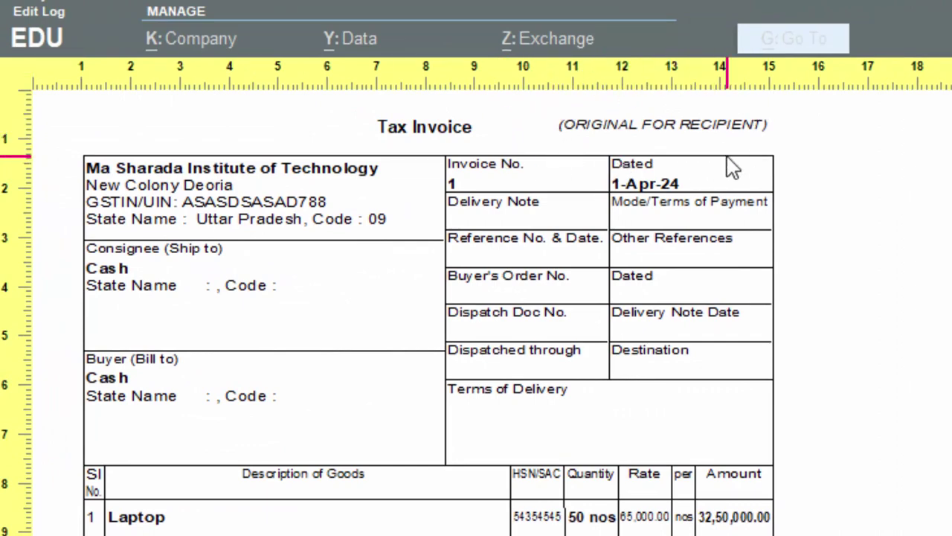
Switch the copy type to Duplicate, preview the Duplicate for Transporter invoice, then close it
{"action": "key", "text": "Escape"}
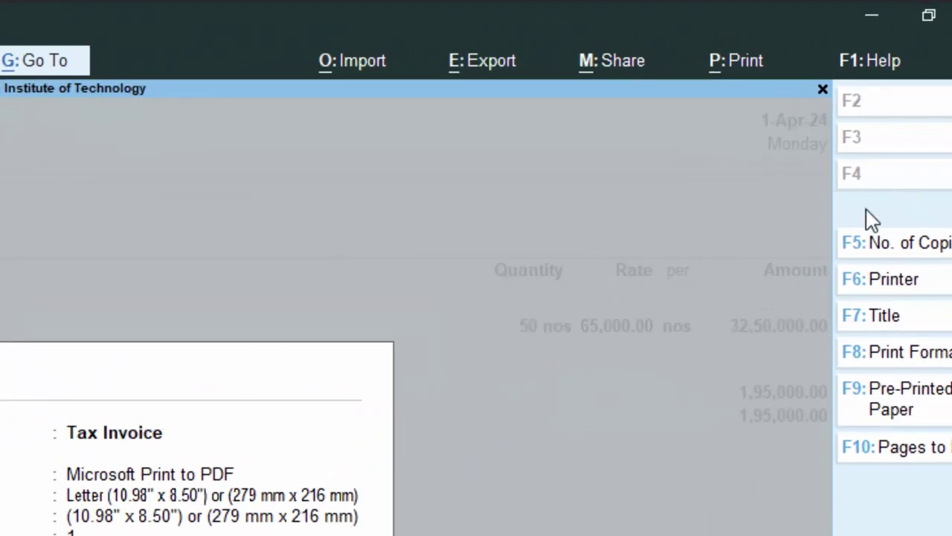
{"action": "left_click", "coordinate": [897, 253]}
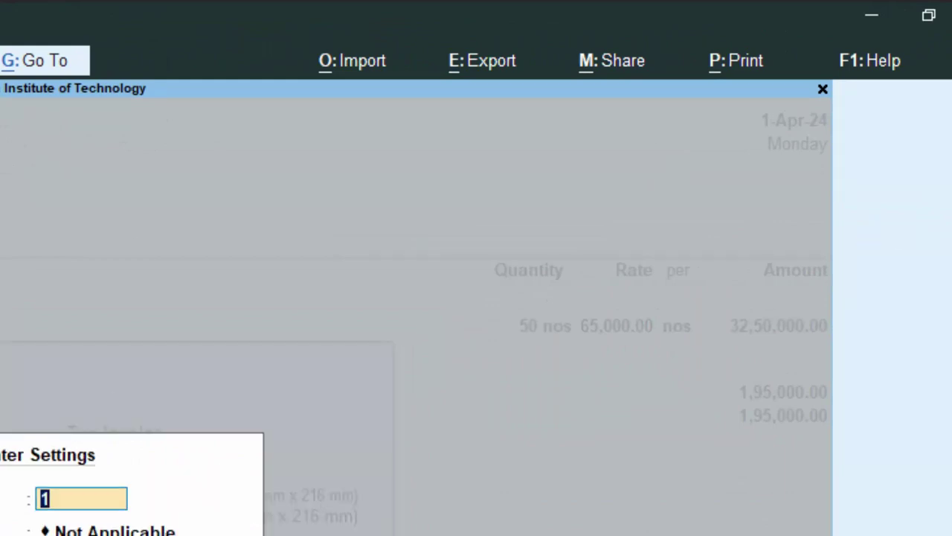
{"action": "key", "text": "Return"}
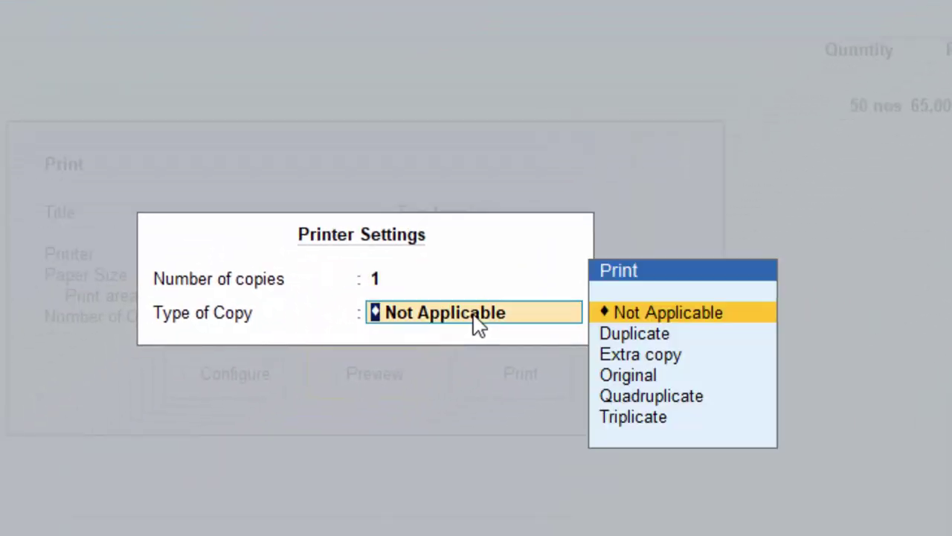
{"action": "left_click", "coordinate": [647, 333]}
{"action": "left_click", "coordinate": [647, 333]}
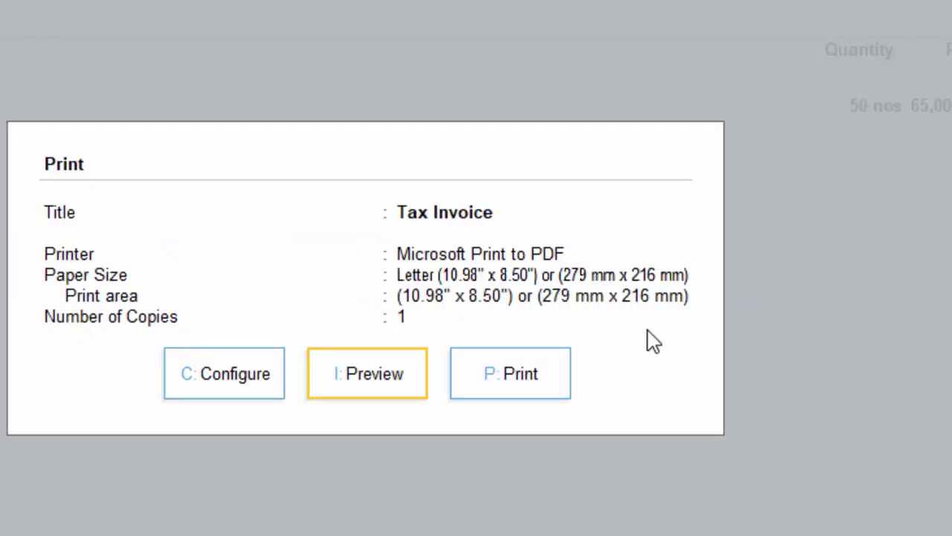
{"action": "left_click", "coordinate": [340, 376]}
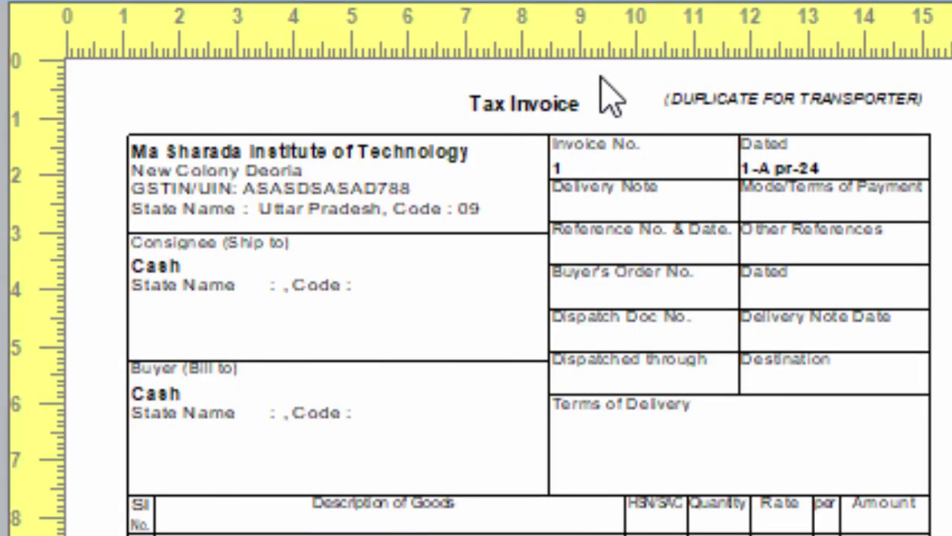
{"action": "key", "text": "Escape"}
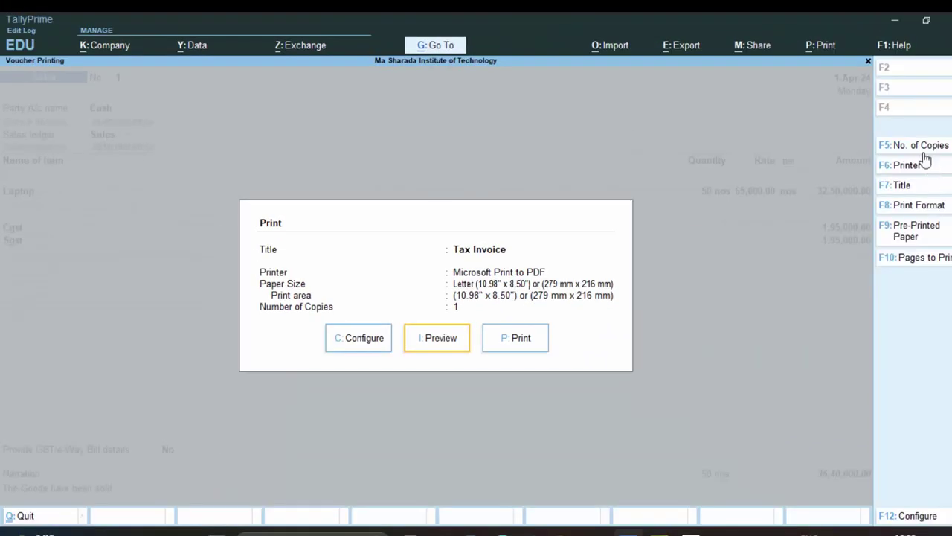
Set the copy type to Triplicate and preview the Triplicate for Supplier invoice
{"action": "left_click", "coordinate": [901, 145]}
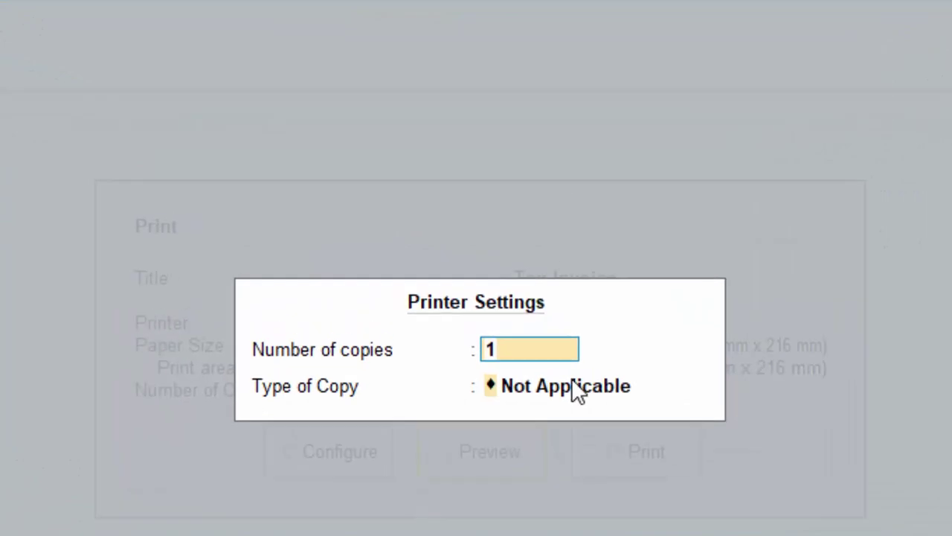
{"action": "left_click", "coordinate": [575, 387]}
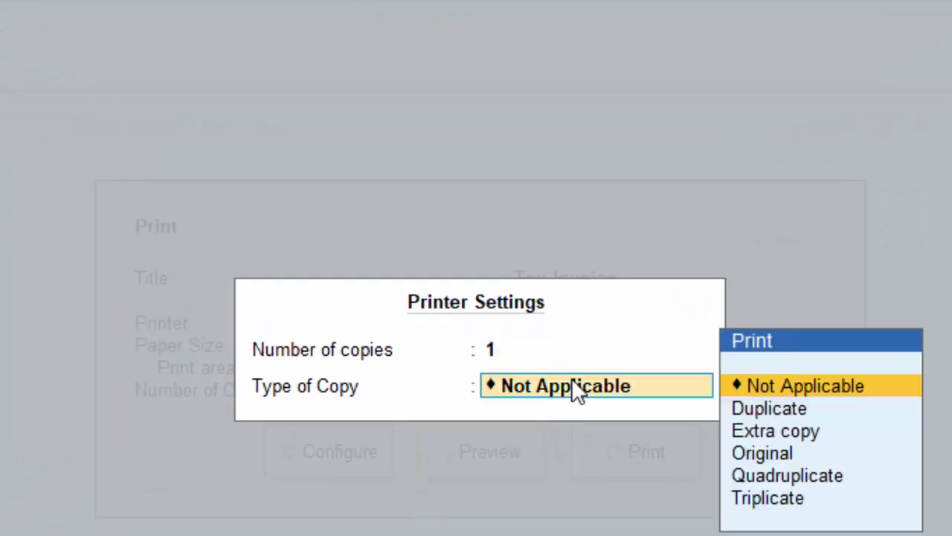
{"action": "left_click", "coordinate": [786, 510]}
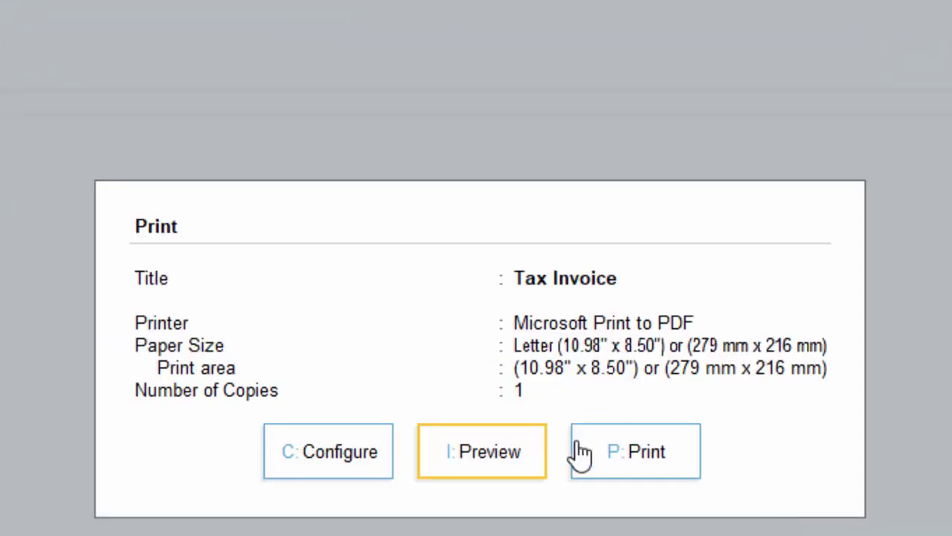
{"action": "left_click", "coordinate": [489, 456]}
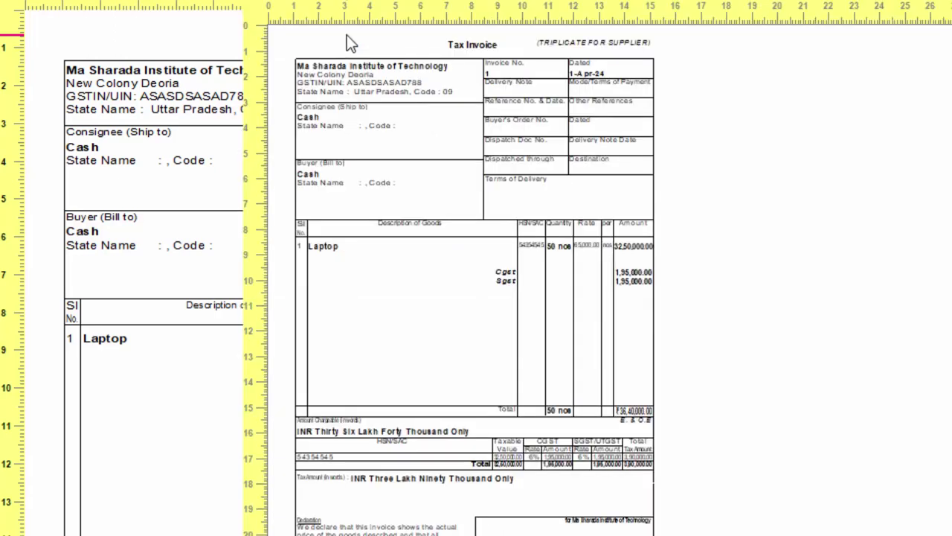
Switch the copy type to Extra copy, preview the Extra Copy invoice, and close it
{"action": "key", "text": "Escape"}
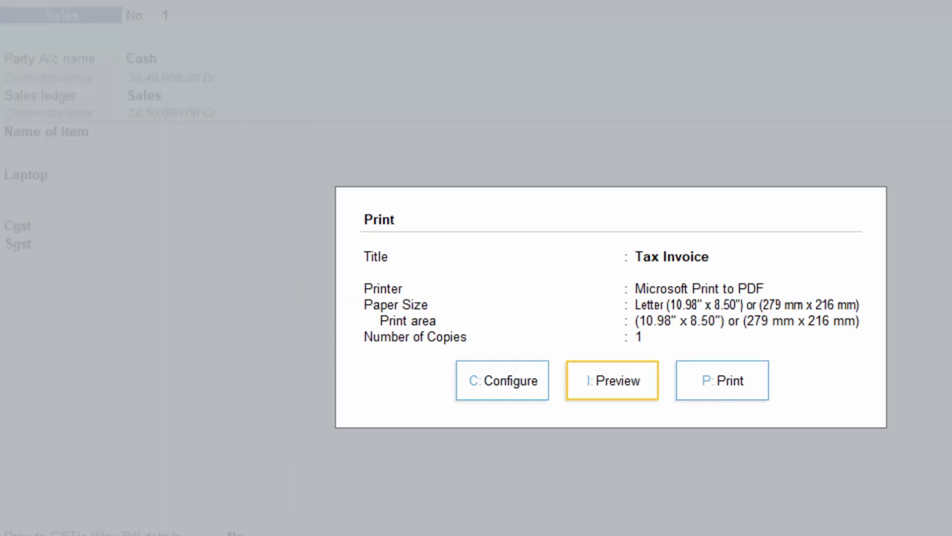
{"action": "key", "text": "Return"}
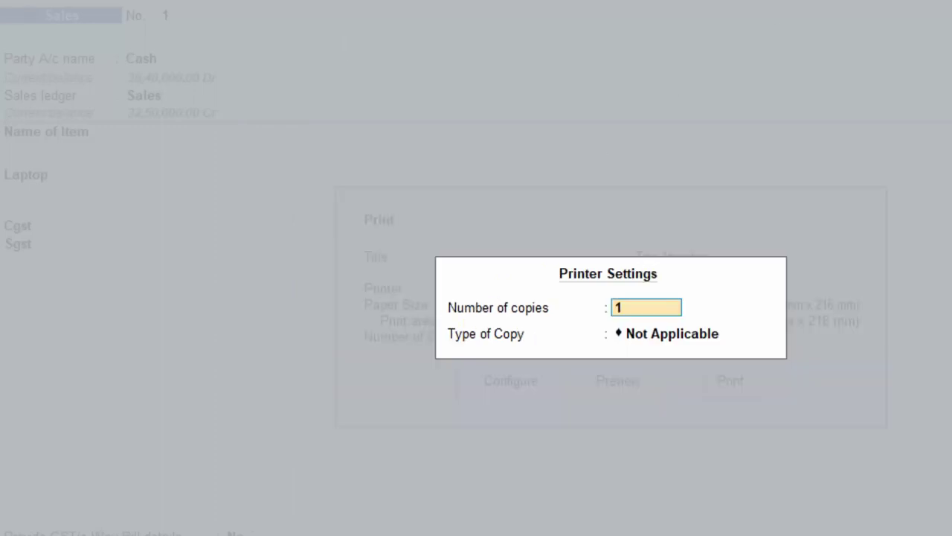
{"action": "left_click", "coordinate": [656, 334]}
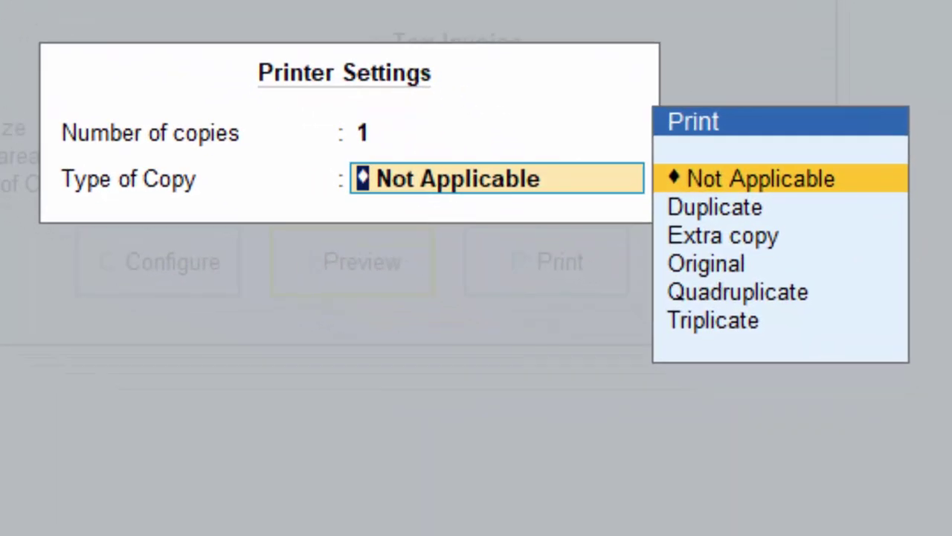
{"action": "left_click", "coordinate": [753, 238]}
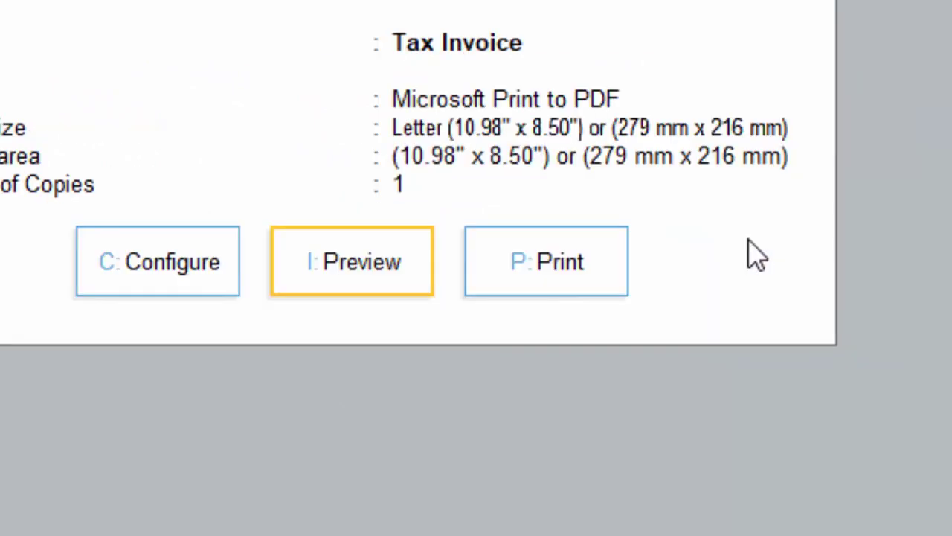
{"action": "key", "text": "i"}
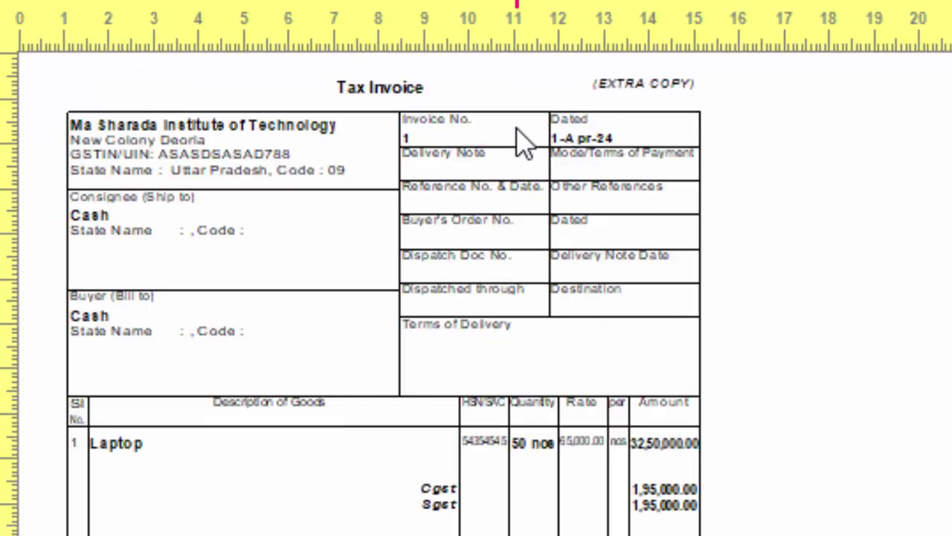
{"action": "key", "text": "Escape"}
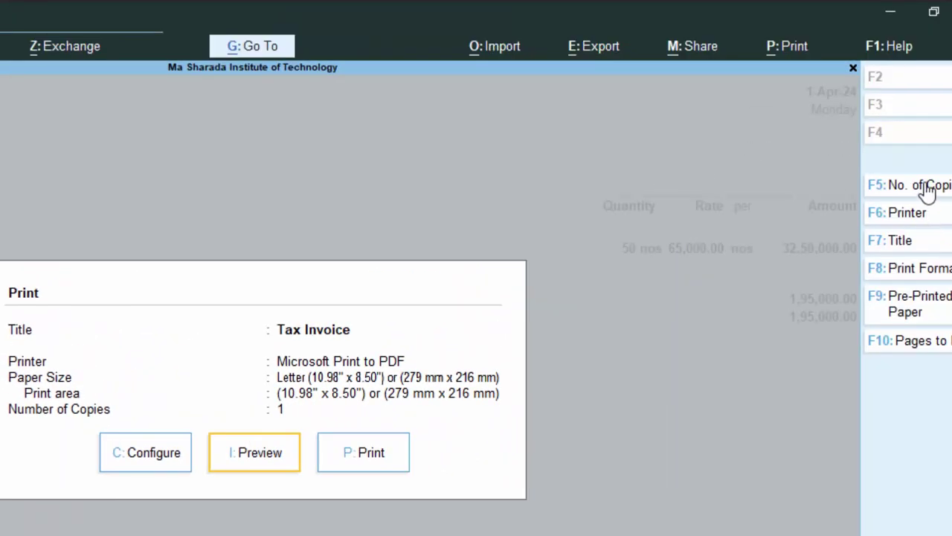
Preview the invoice once more without changing the copy type, then exit to the voucher alteration screen
{"action": "left_click", "coordinate": [898, 183]}
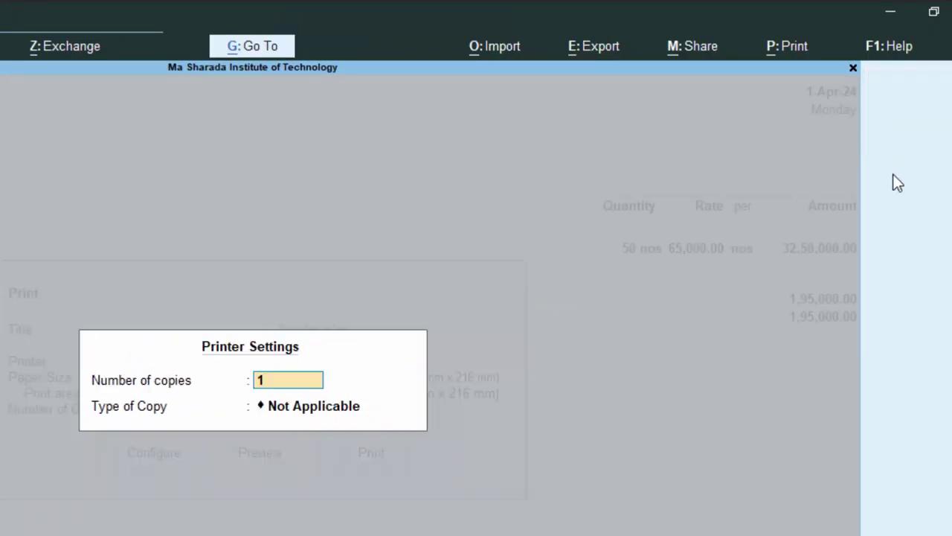
{"action": "left_click", "coordinate": [364, 403]}
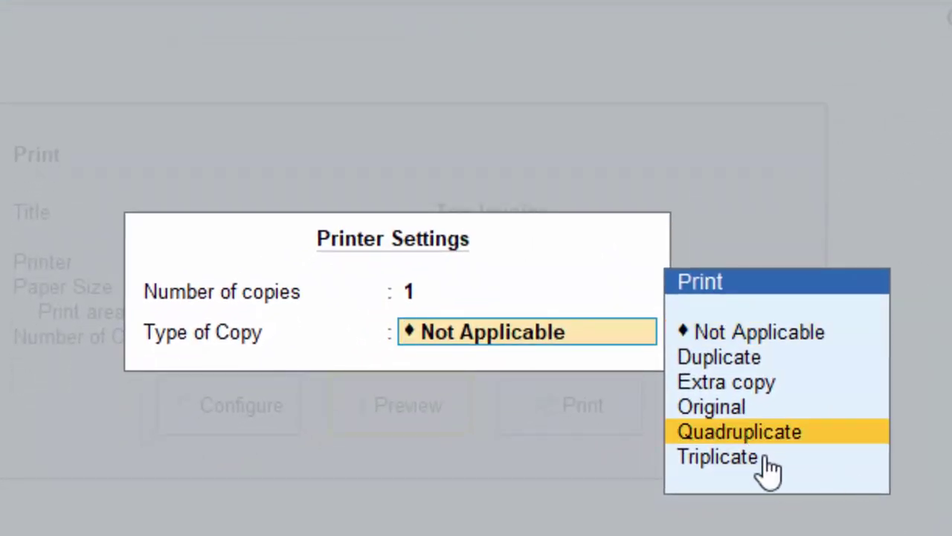
{"action": "left_click", "coordinate": [769, 467]}
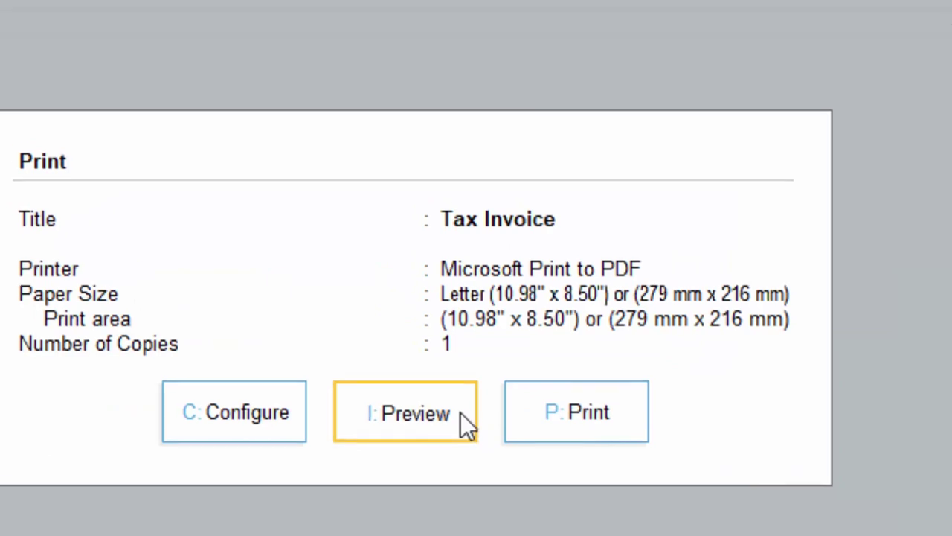
{"action": "left_click", "coordinate": [460, 413]}
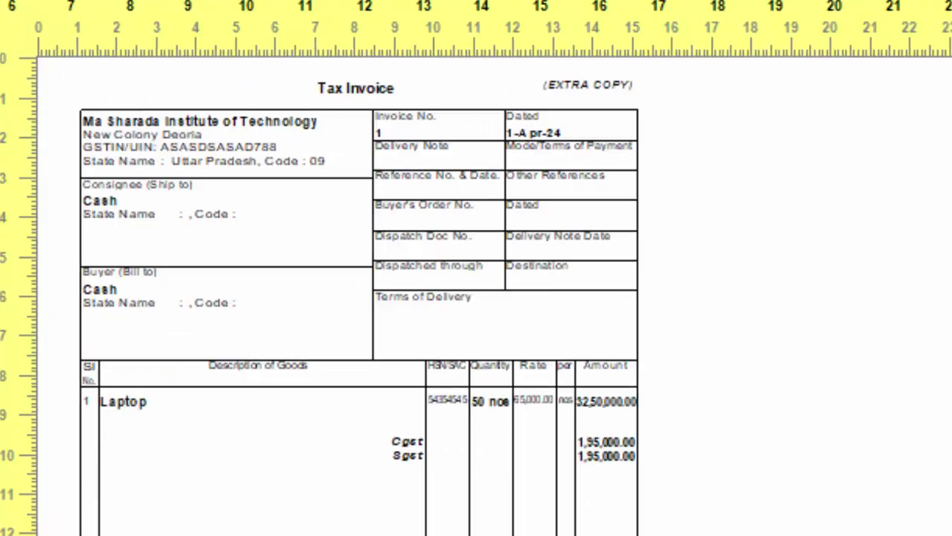
{"action": "key", "text": "Escape"}
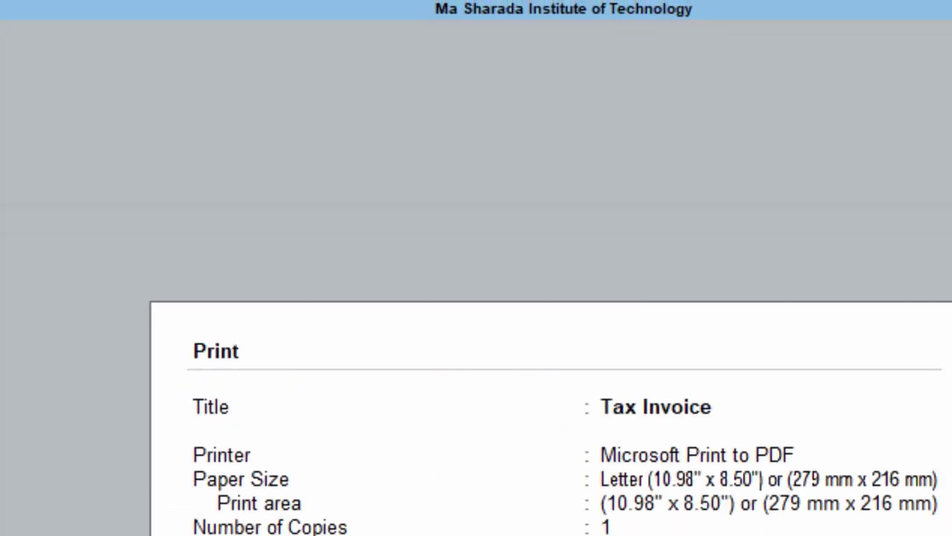
{"action": "key", "text": "Escape"}
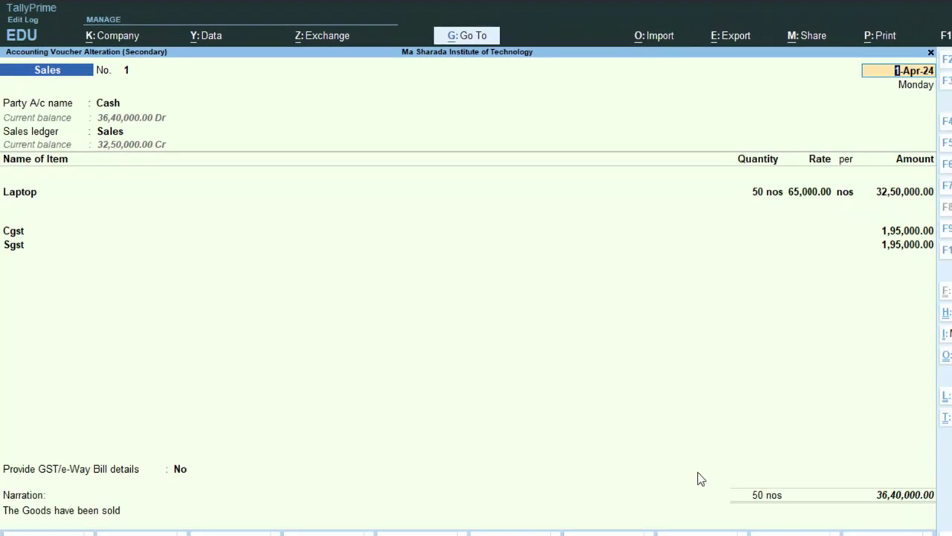